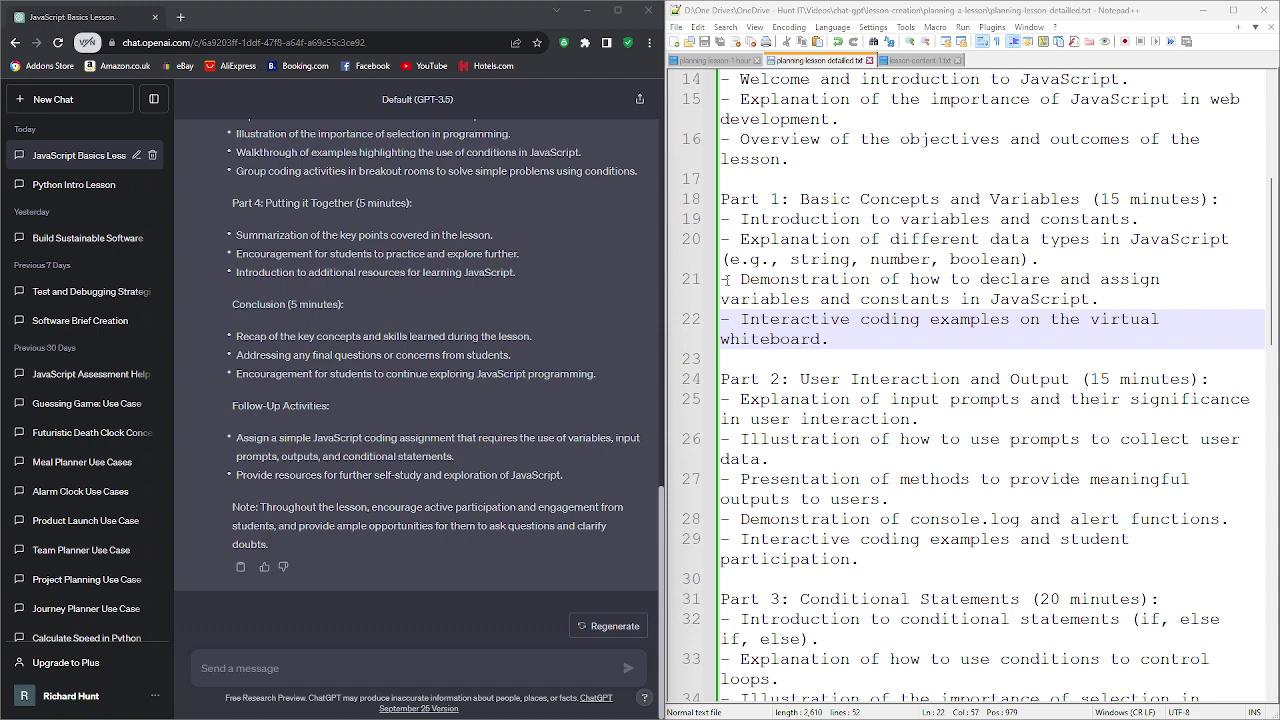
Copy the first three Part 1 points of the detailed lesson plan, from introducing variables and constants through declaring and assigning them.
click(1001, 407)
scroll(1001, 407, down, 2)
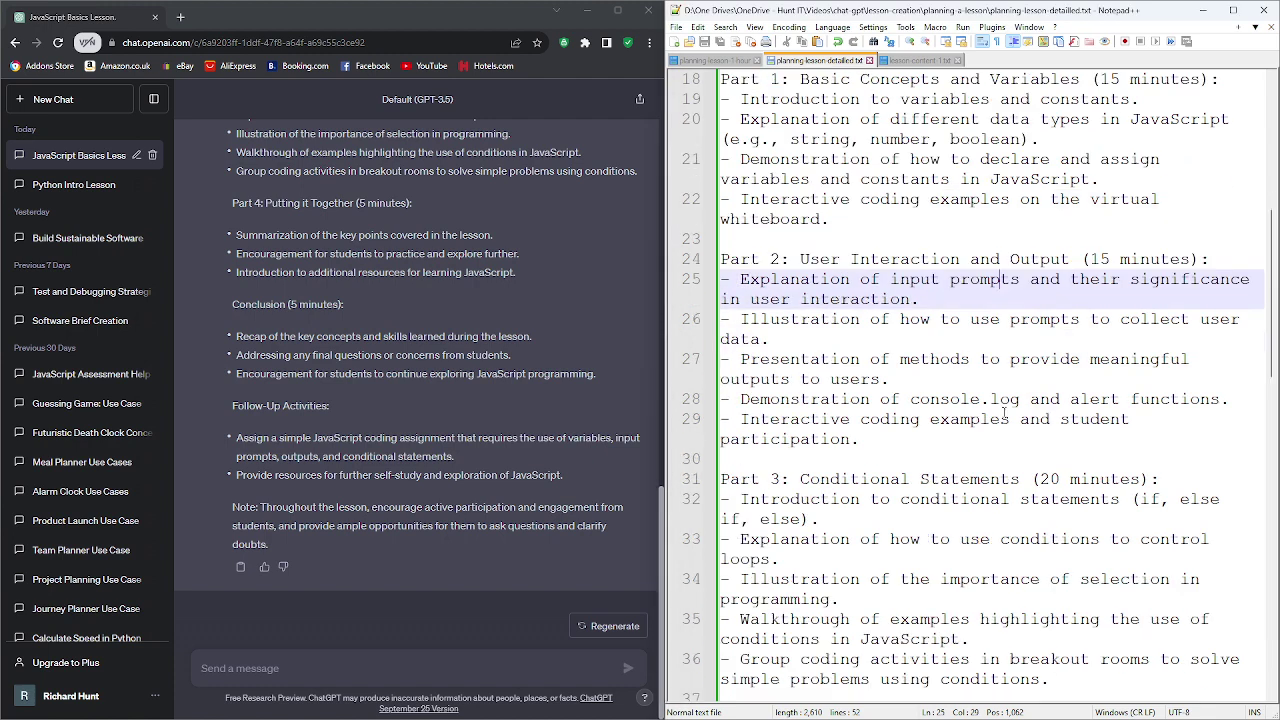
scroll(1001, 407, down, 2)
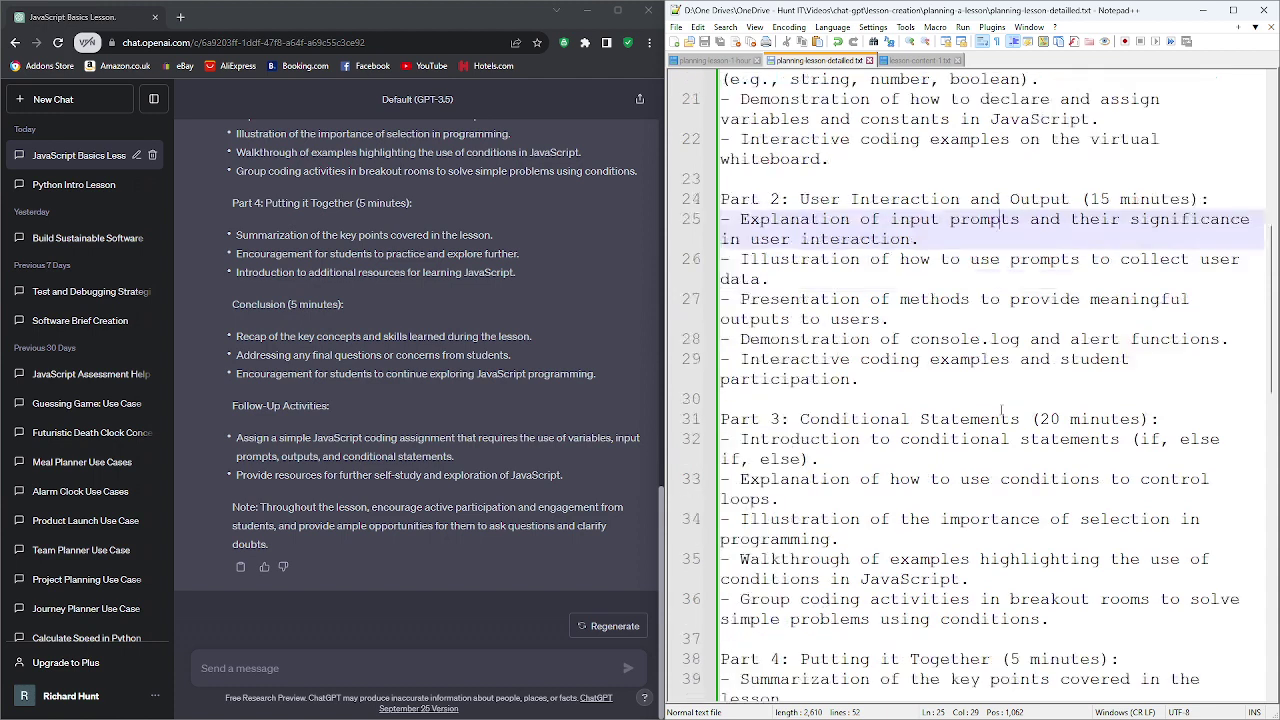
click(884, 384)
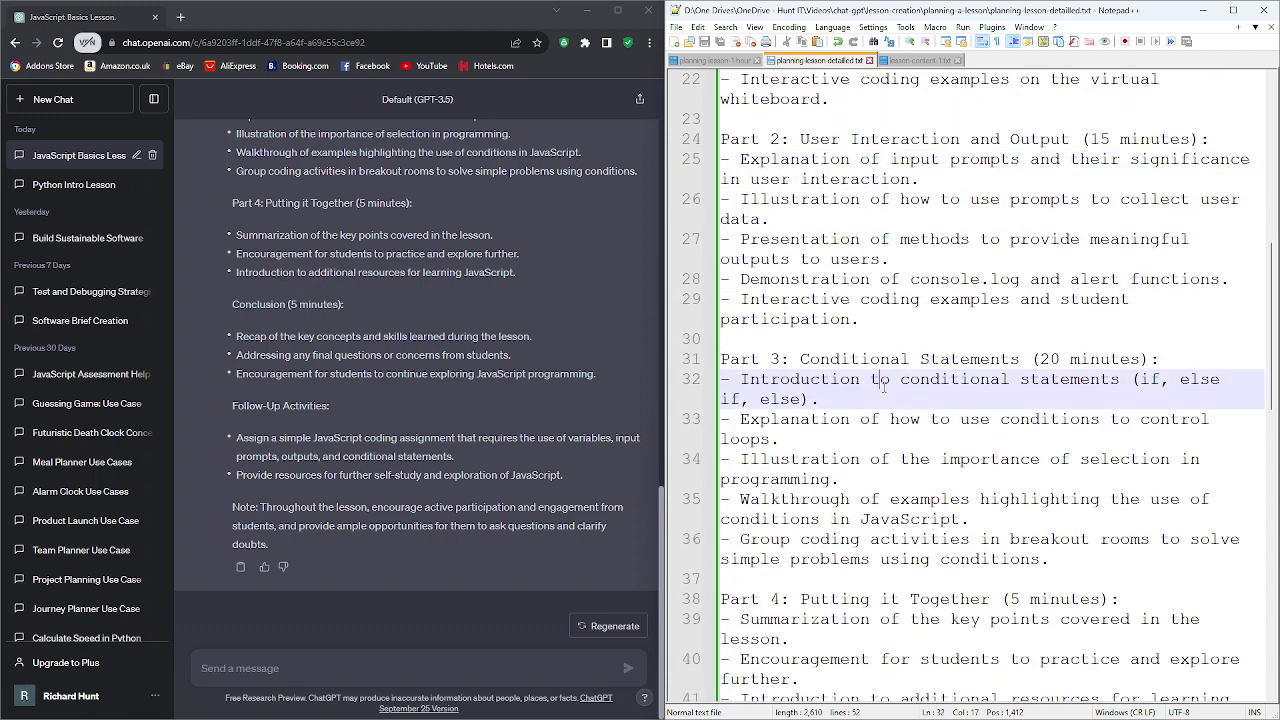
scroll(884, 384, up, 5)
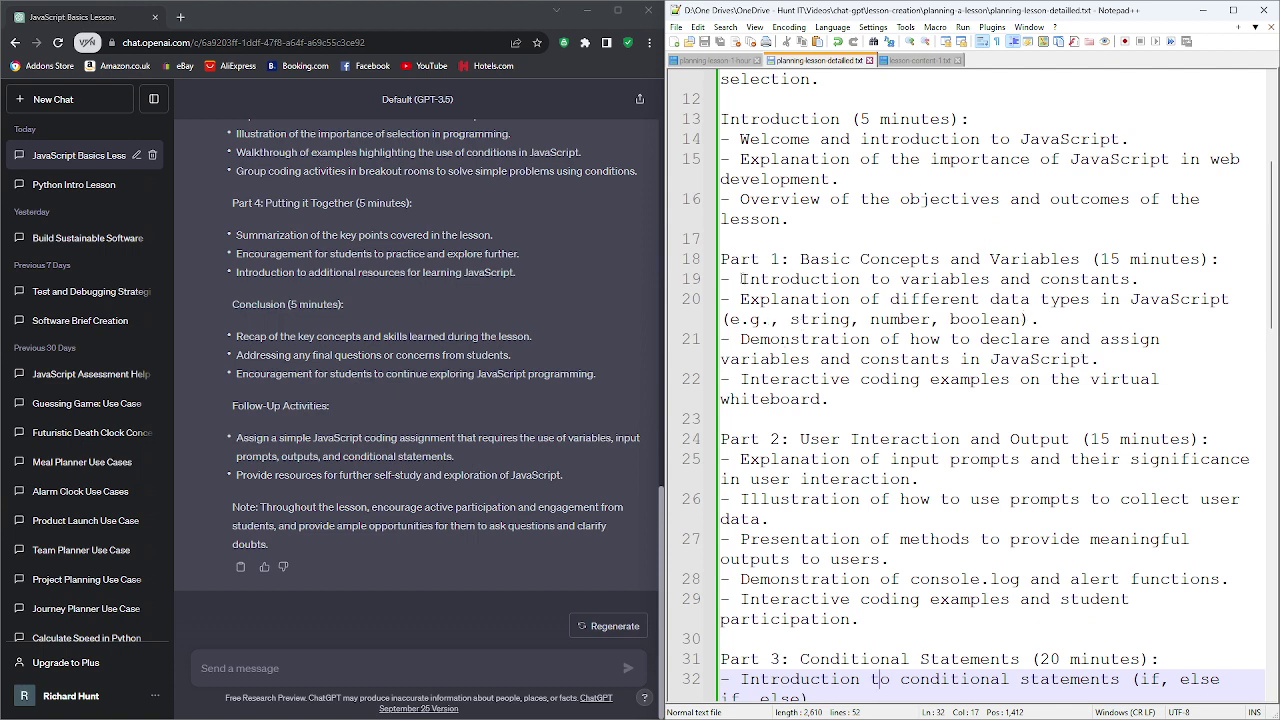
click(741, 279)
drag(741, 279, 1100, 359)
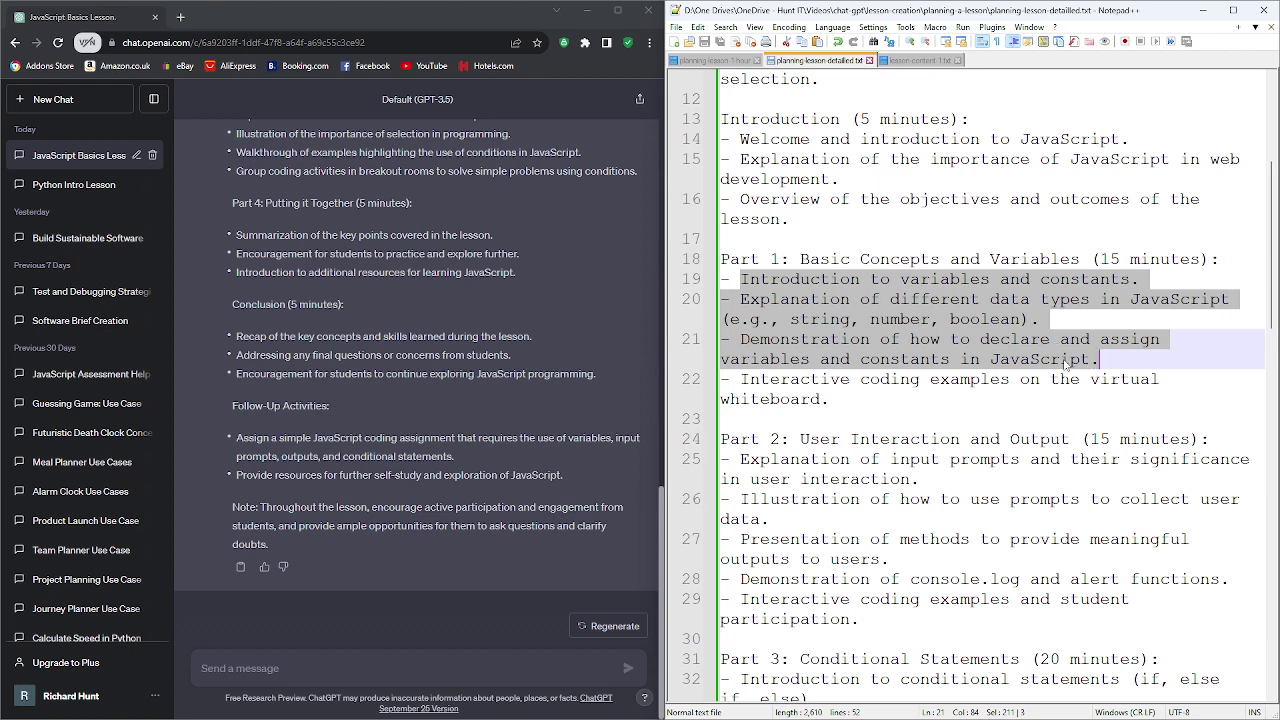
right_click(1024, 361)
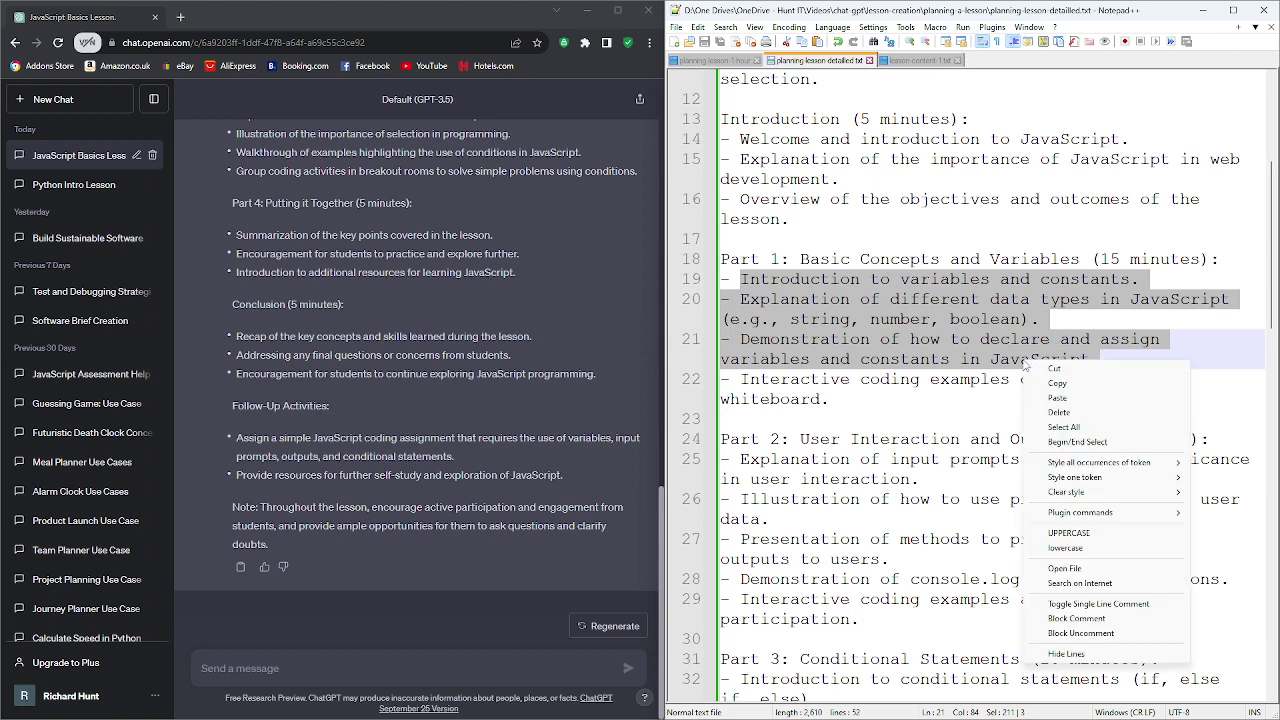
click(1084, 384)
Paste the copied lesson points into lesson-content-1.txt below two blank lines.
click(905, 61)
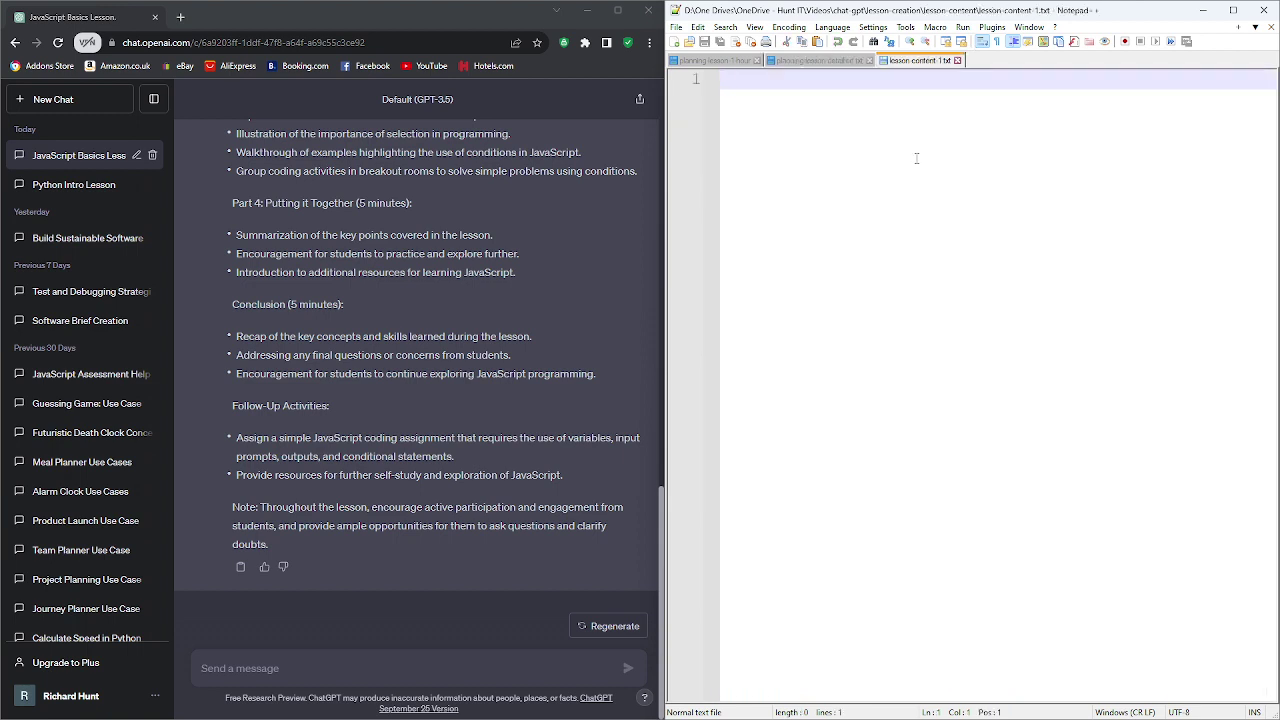
key(Return)
key(Return)
key(ctrl+v)
Write "Provide an explaination of the below to a beginner:" on the first line, above the pasted points.
click(790, 96)
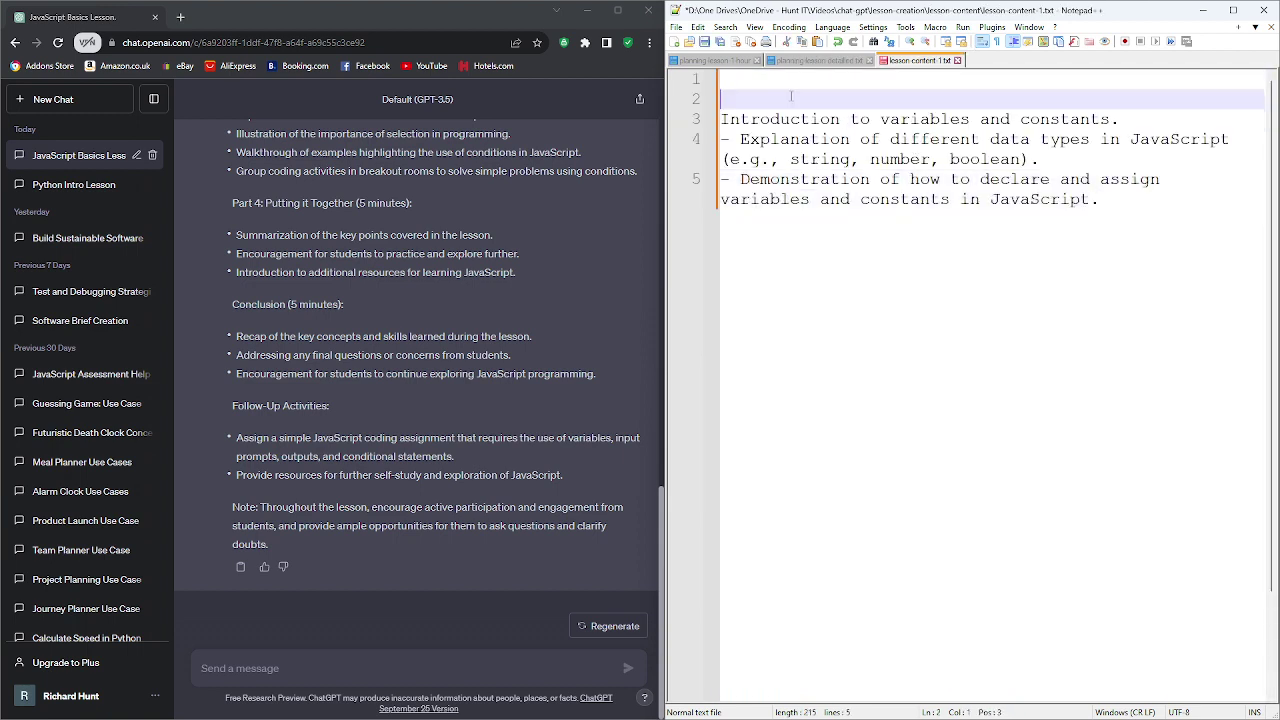
key(Up)
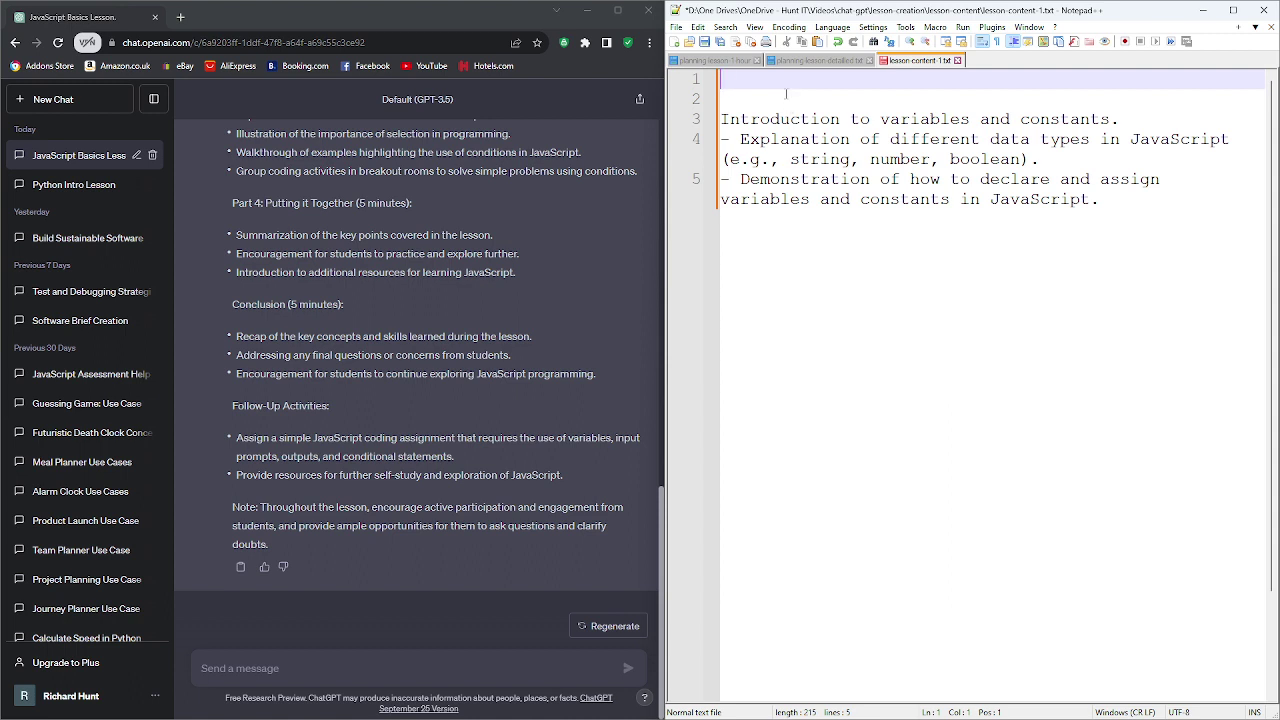
text(Provide an)
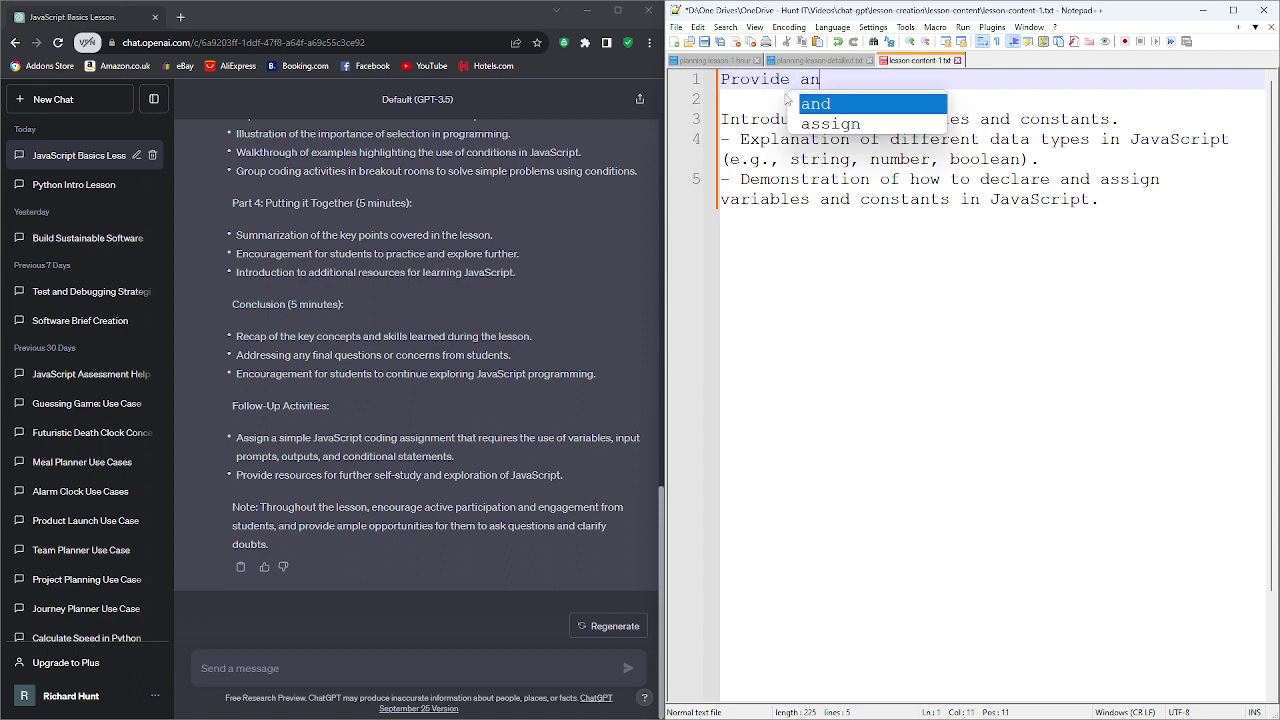
text( explainat)
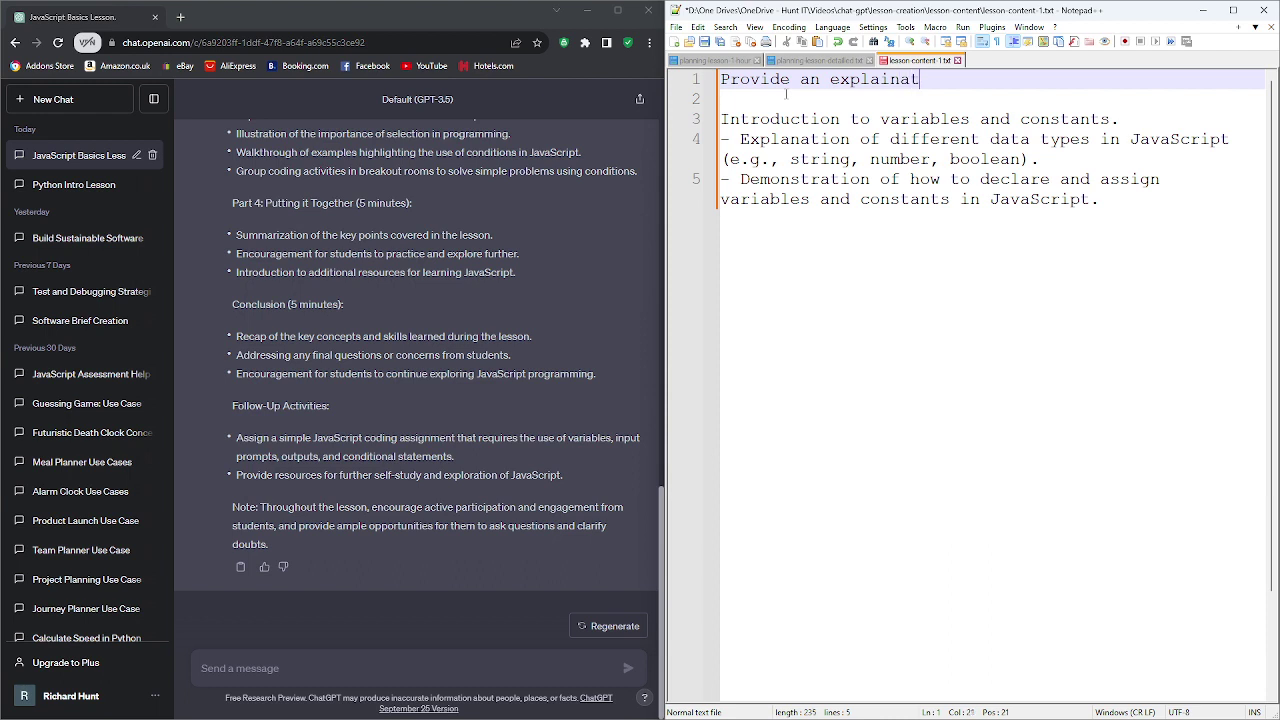
text(ion of the below to a begi)
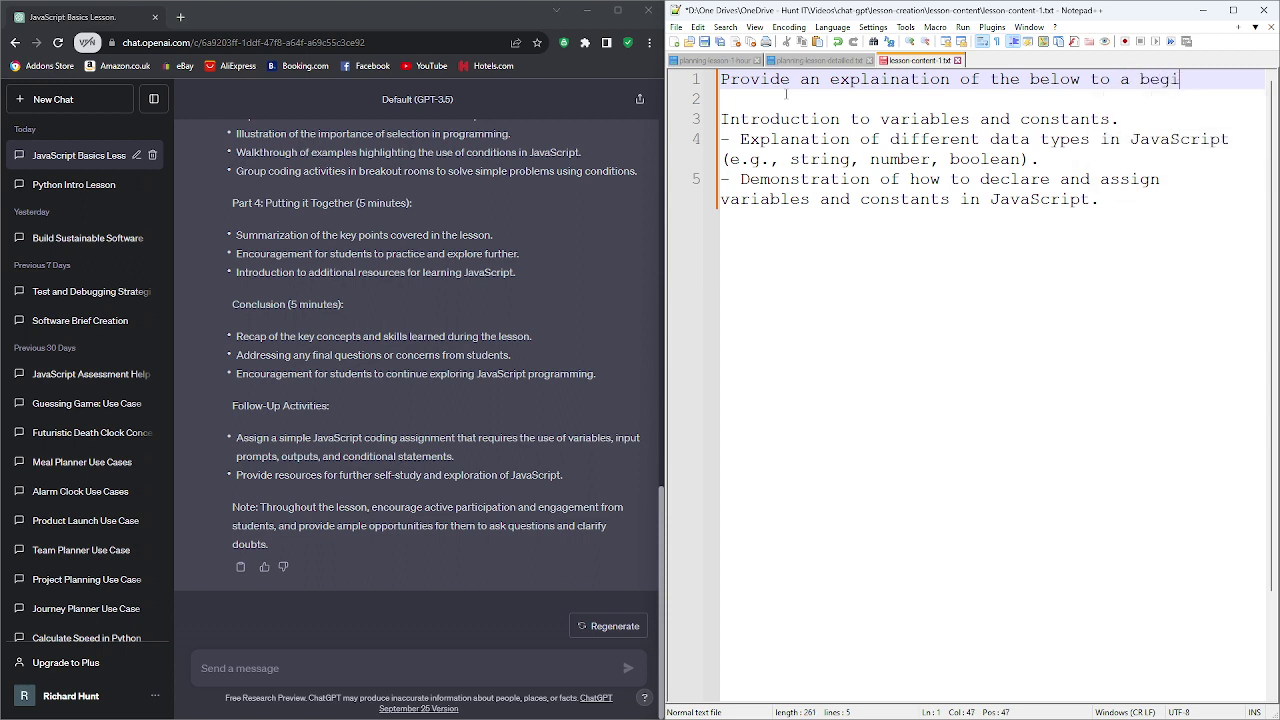
text(nner:)
Remove the lead-ins from the first two points so they begin "Variables and constants" and "Different data types in JavaScript".
click(890, 119)
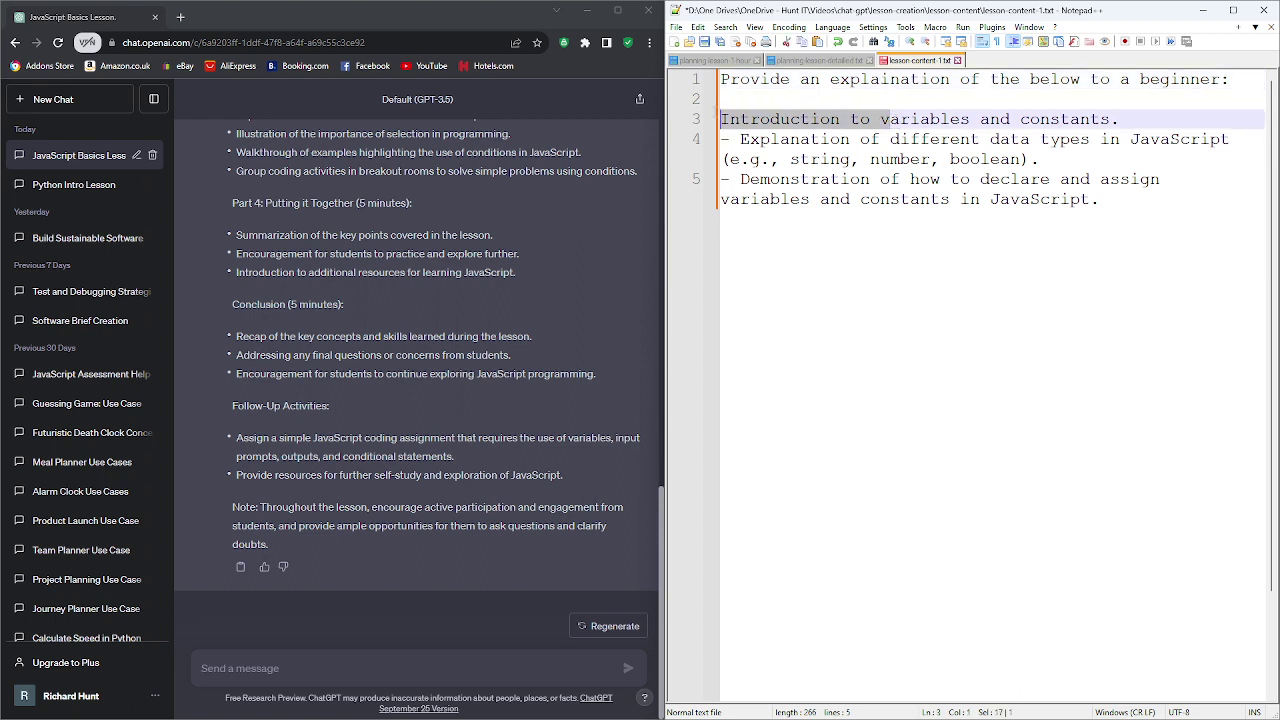
drag(890, 119, 690, 118)
text(V)
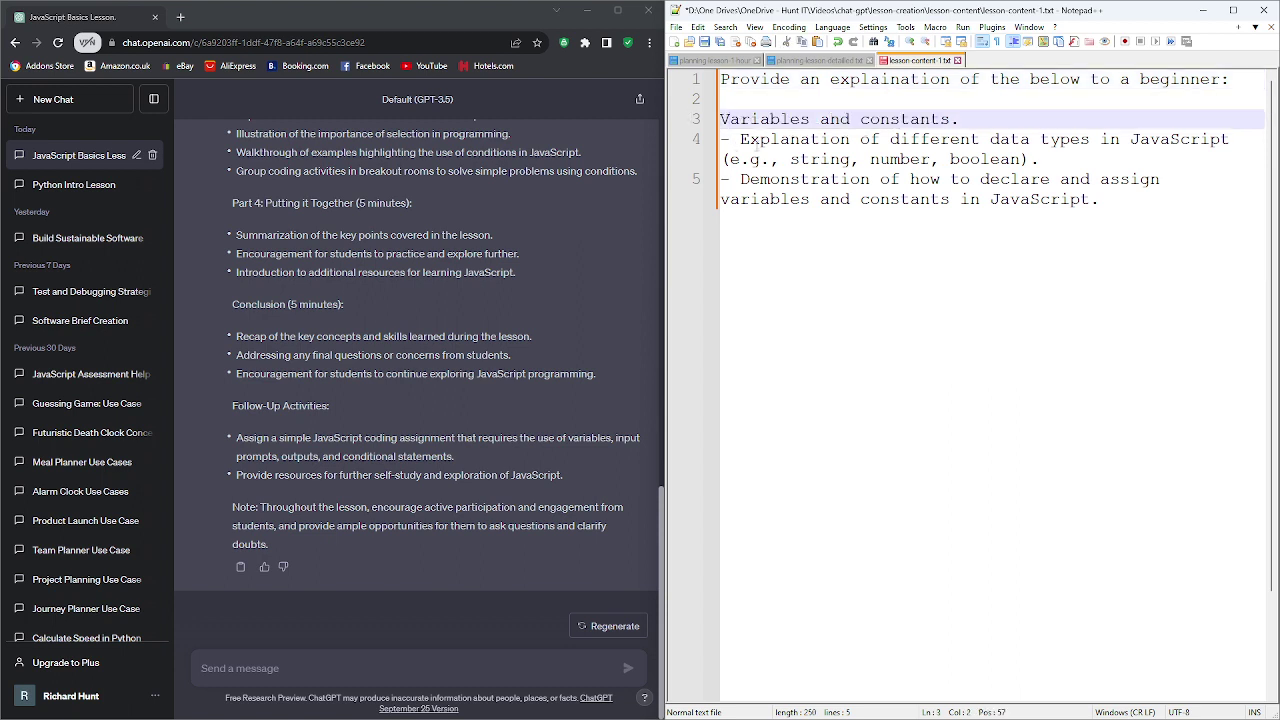
drag(897, 143, 700, 140)
text(D)
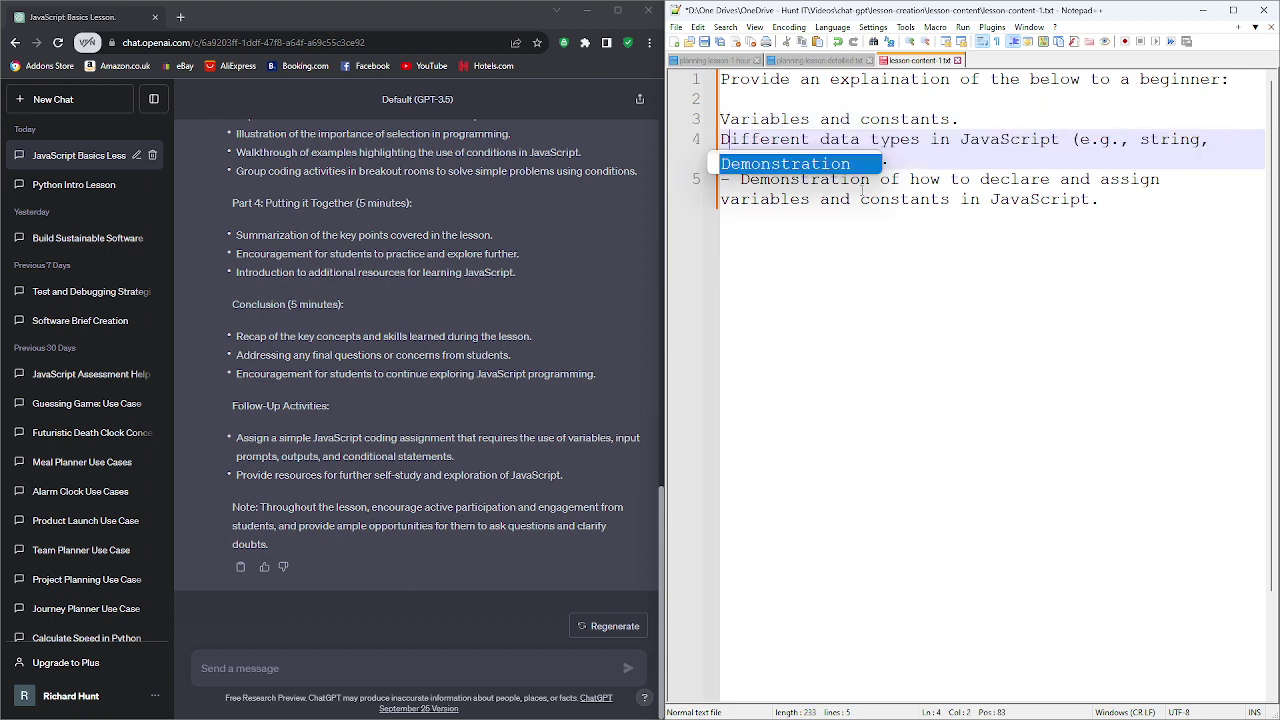
Remove the leading dash from the "Demonstration of how to declare and assign" line and save the file.
key(ctrl+End)
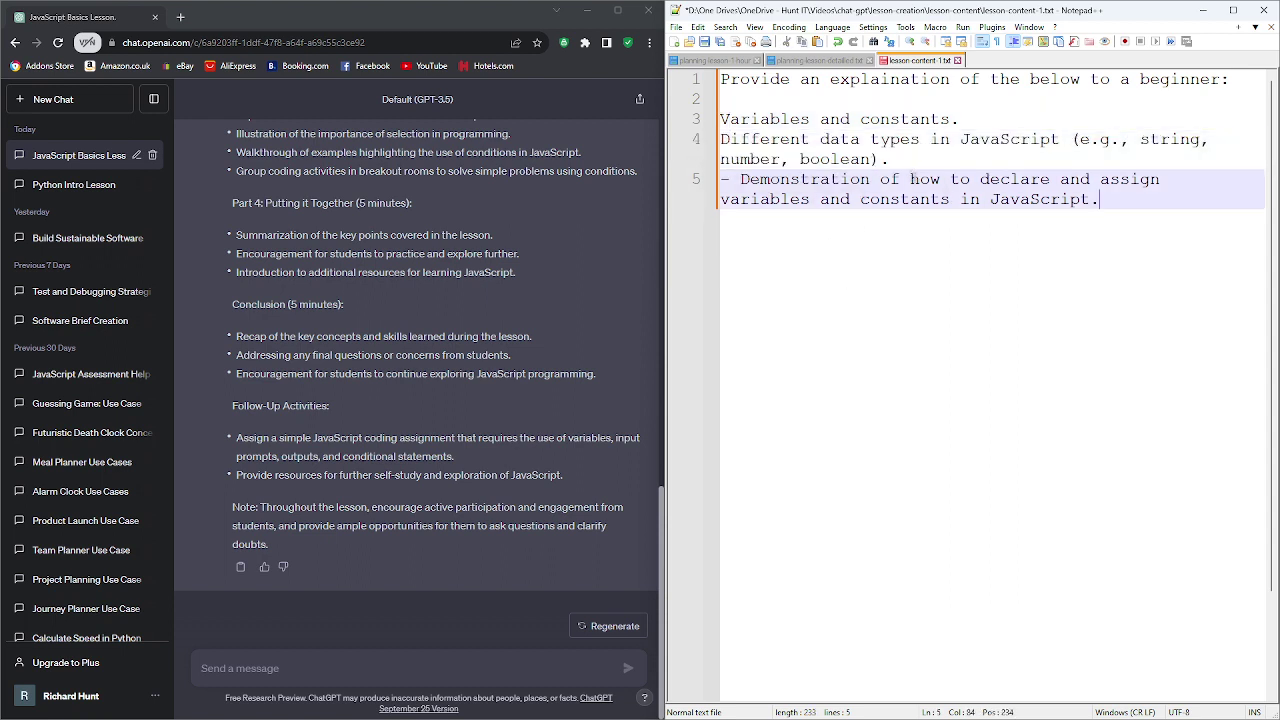
drag(920, 179, 870, 181)
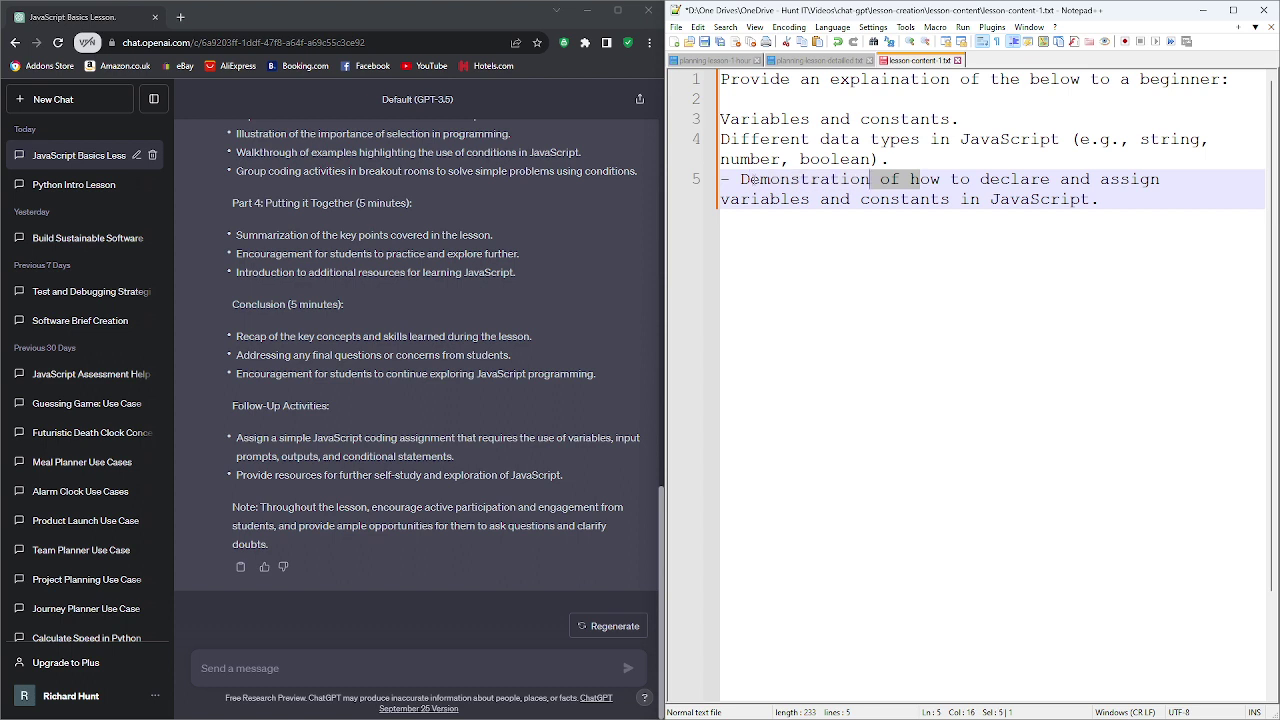
drag(741, 180, 711, 180)
key(Delete)
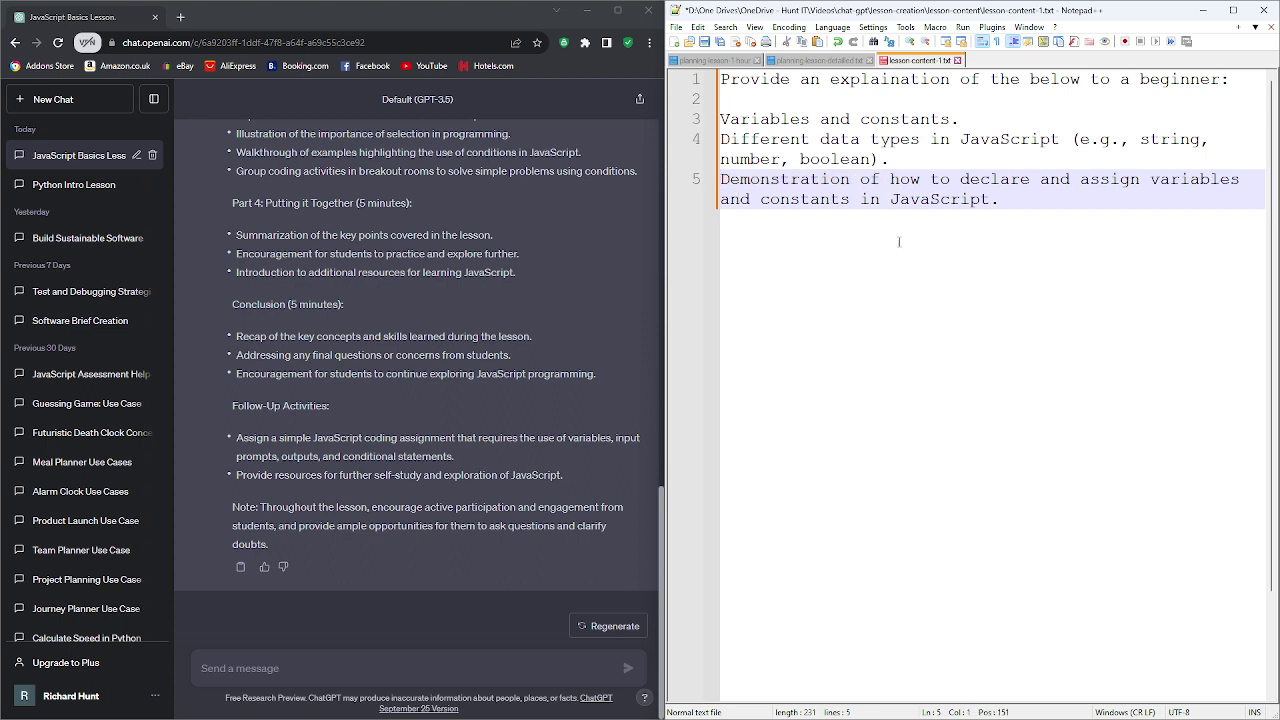
click(1037, 203)
key(ctrl+s)
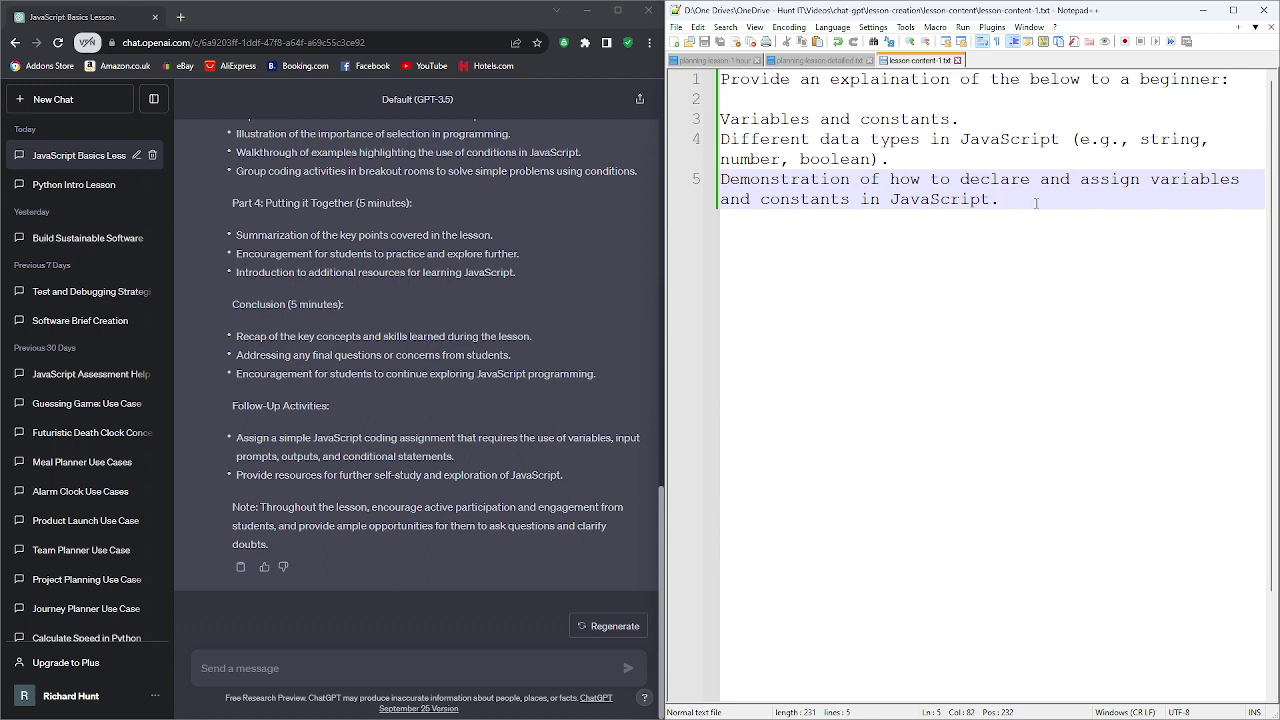
Copy the whole prompt from lesson-content-1.txt and submit it in the open JavaScript lesson chat in ChatGPT.
drag(1037, 203, 691, 83)
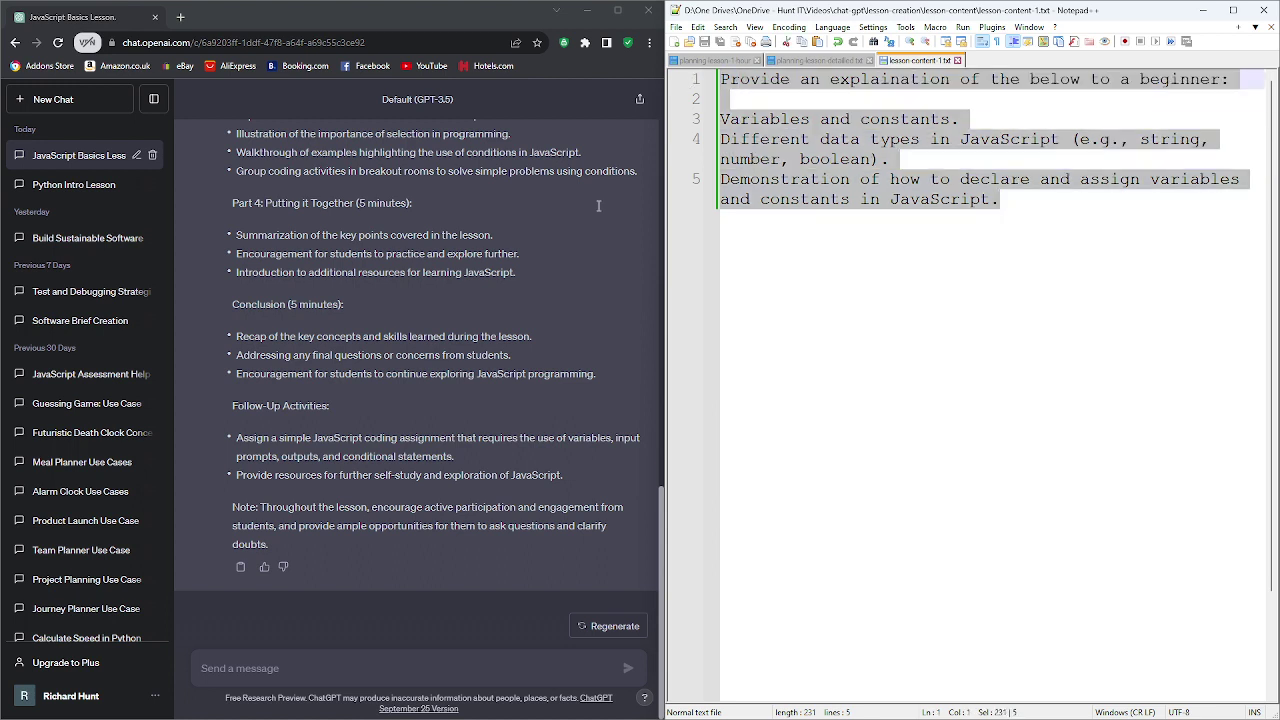
click(372, 669)
key(ctrl+v)
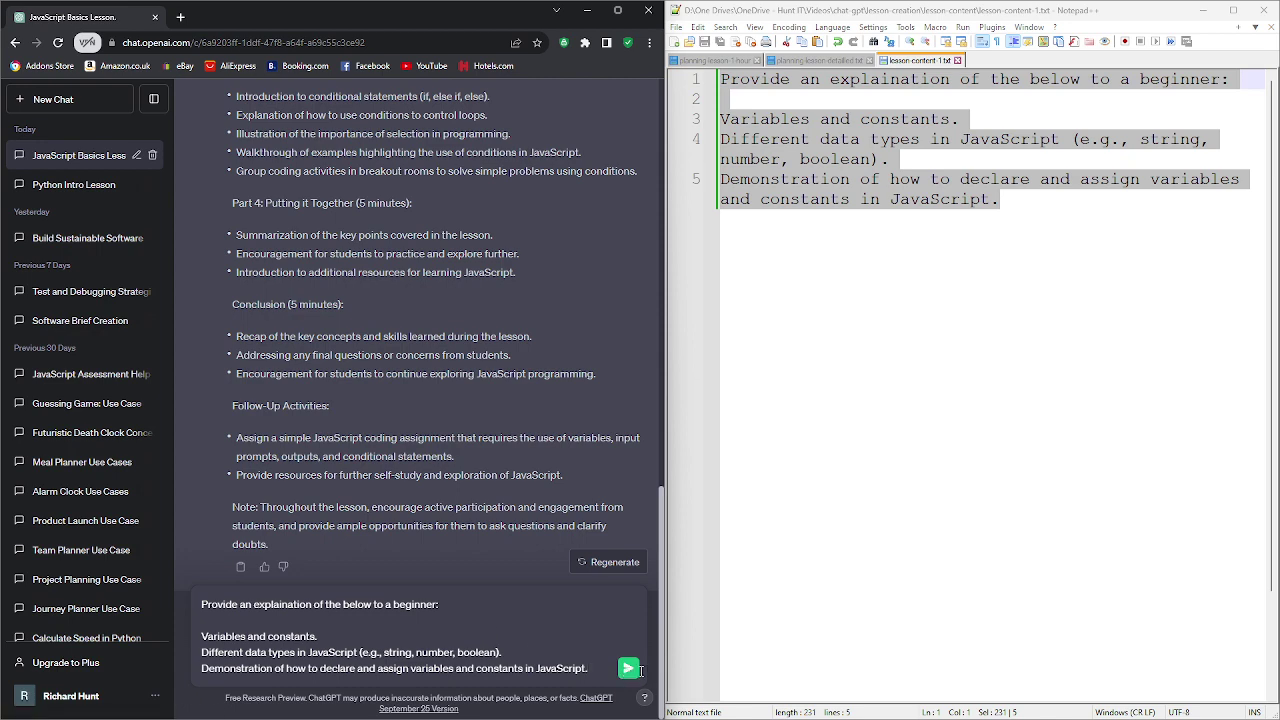
key(Return)
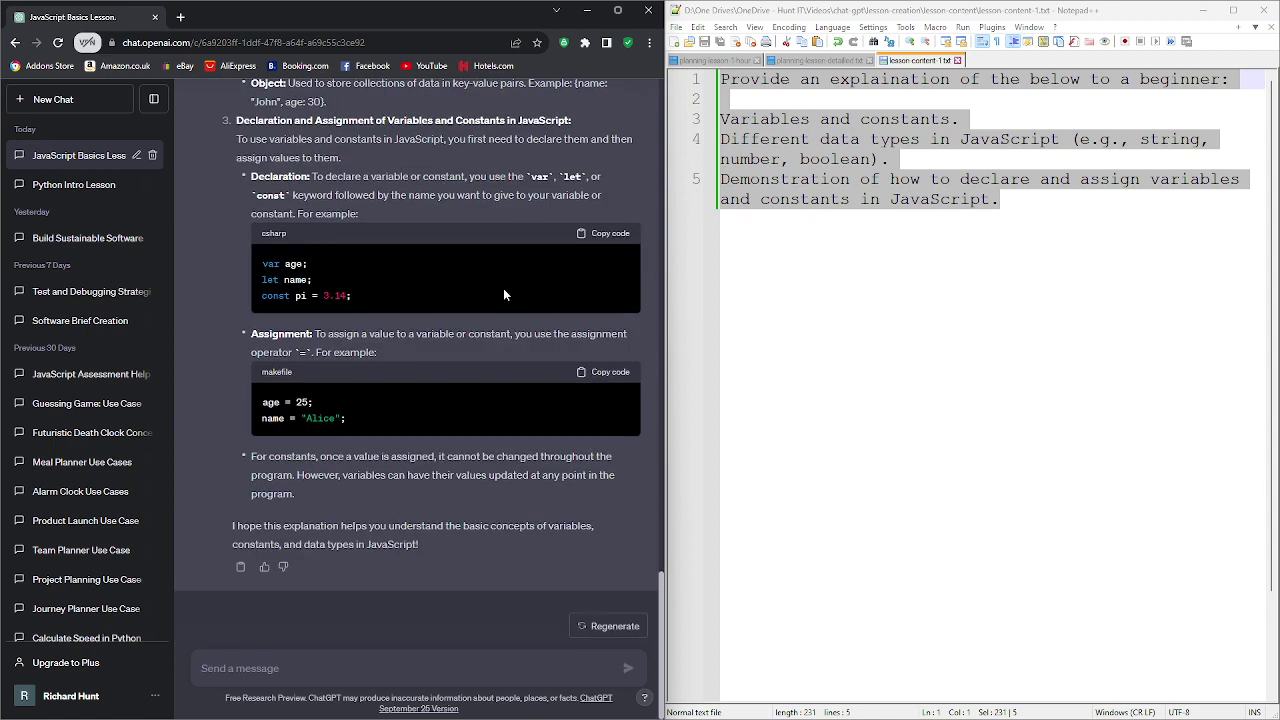
Skim the whole generated explanation, from the submitted prompt to the closing notes on declaration and assignment.
scroll(489, 299, up, 15)
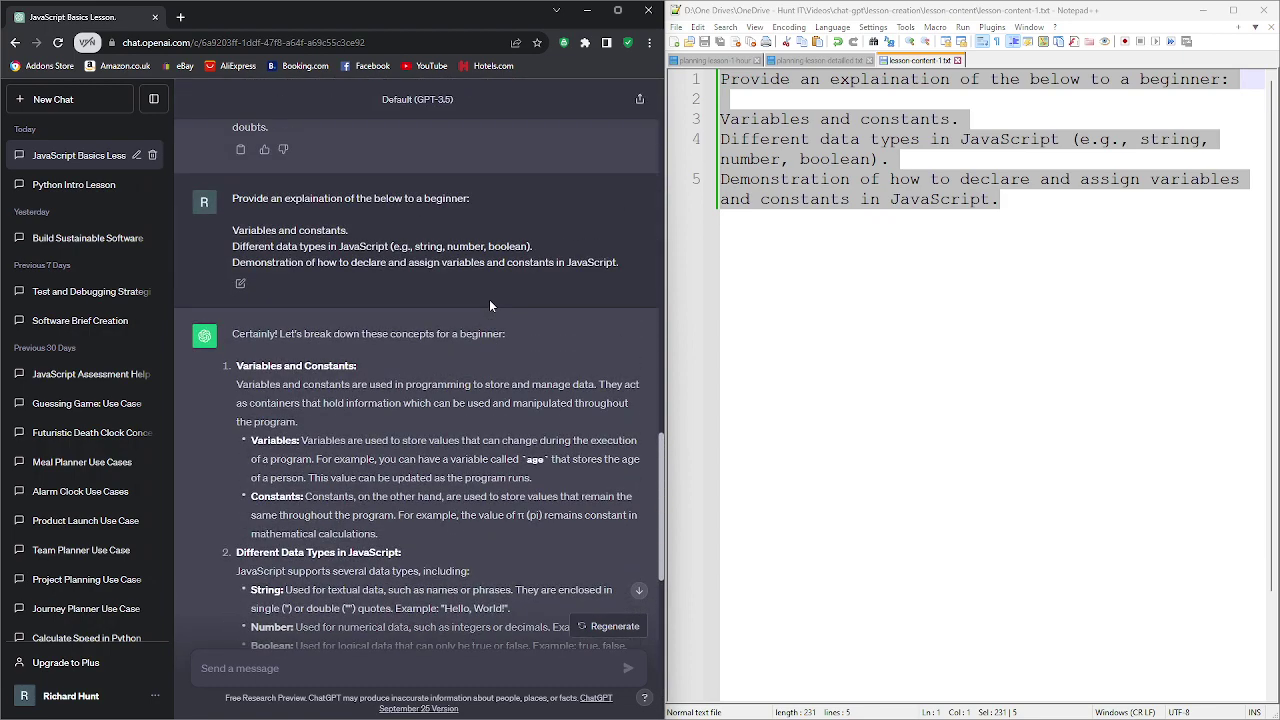
scroll(343, 400, down, 1)
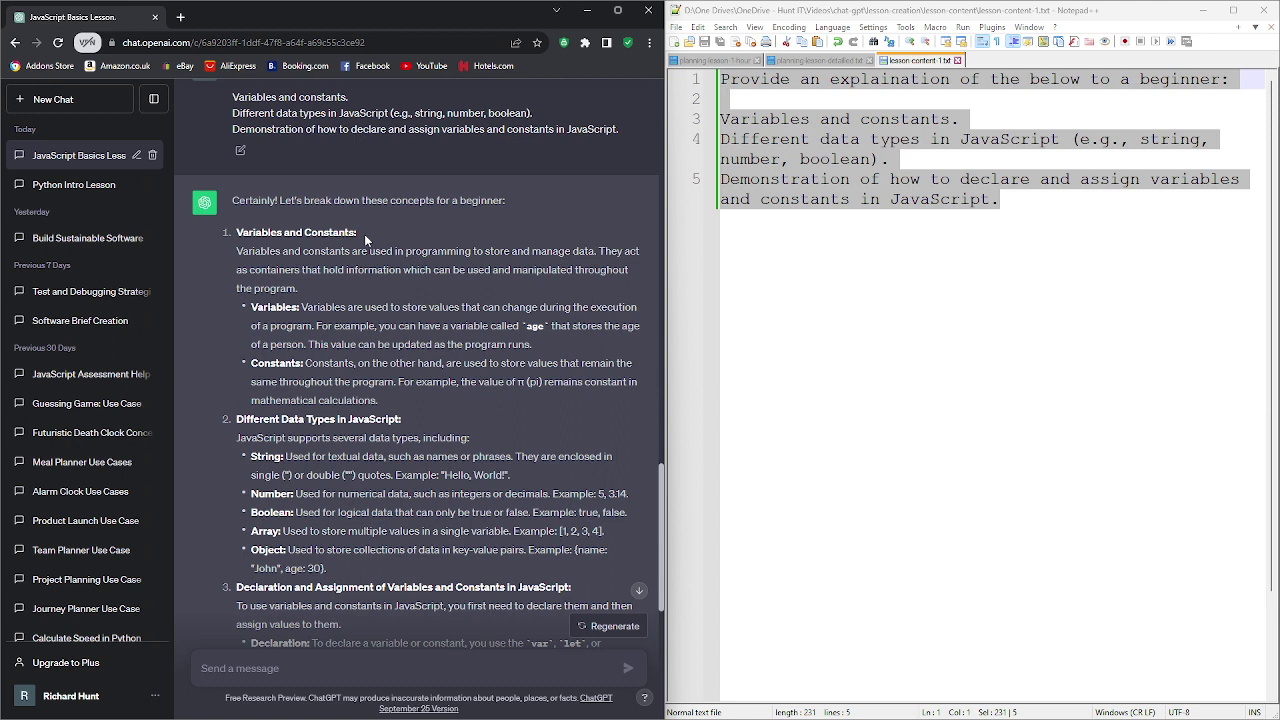
scroll(400, 400, down, 5)
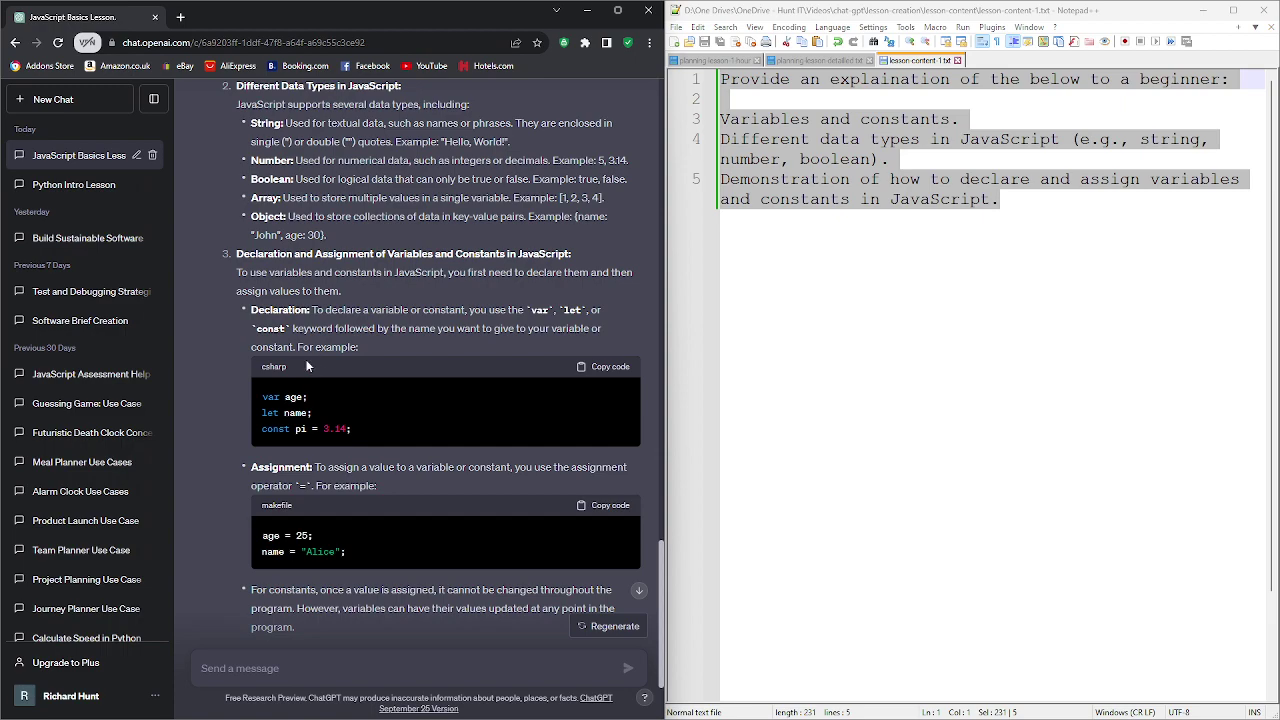
scroll(308, 368, down, 2)
scroll(307, 367, up, 5)
scroll(308, 368, up, 3)
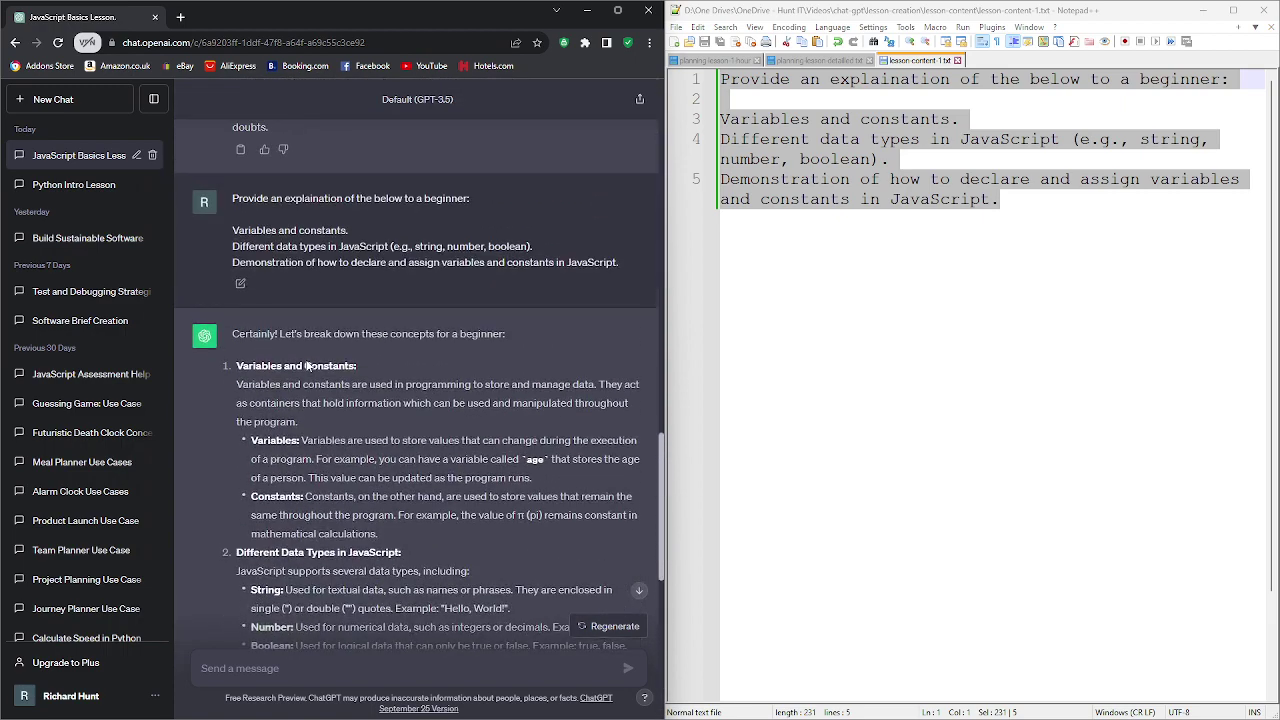
scroll(315, 300, down, 2)
scroll(318, 265, up, 1)
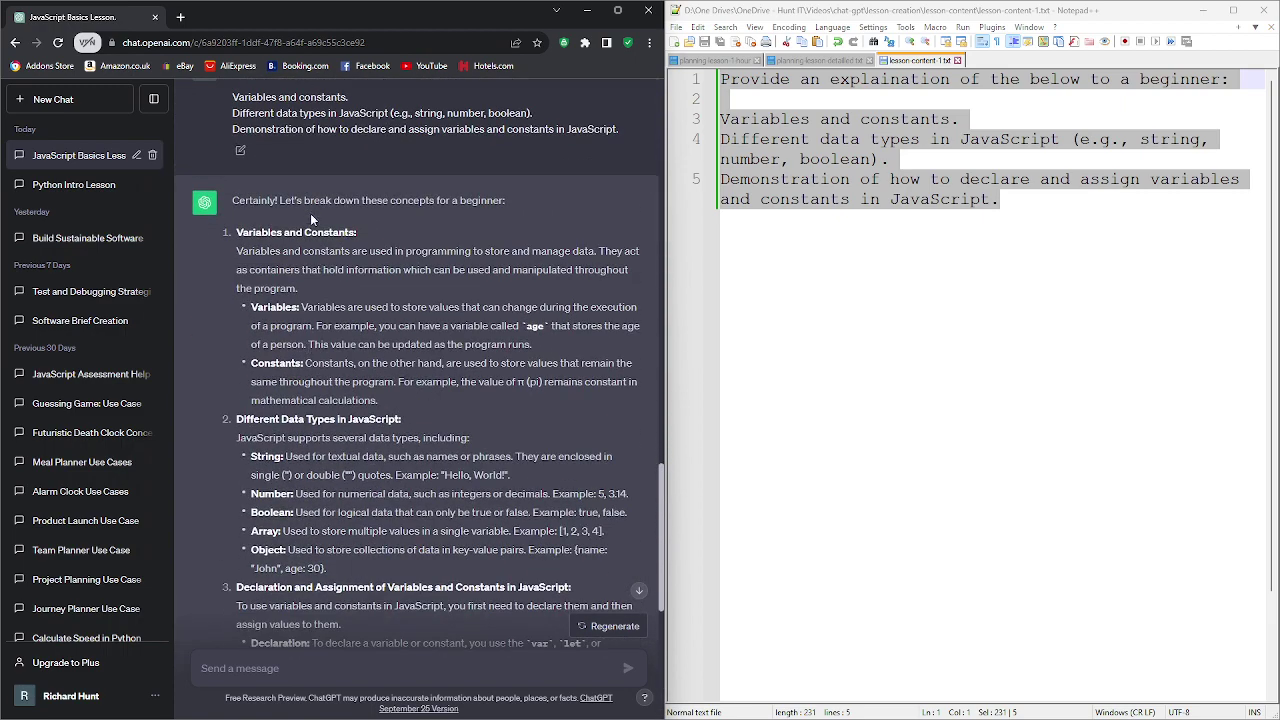
Read the Variables and Constants section of the response and compare it with the matching topic line in the prompt file.
drag(360, 236, 242, 238)
click(295, 265)
drag(301, 308, 548, 327)
drag(358, 363, 440, 381)
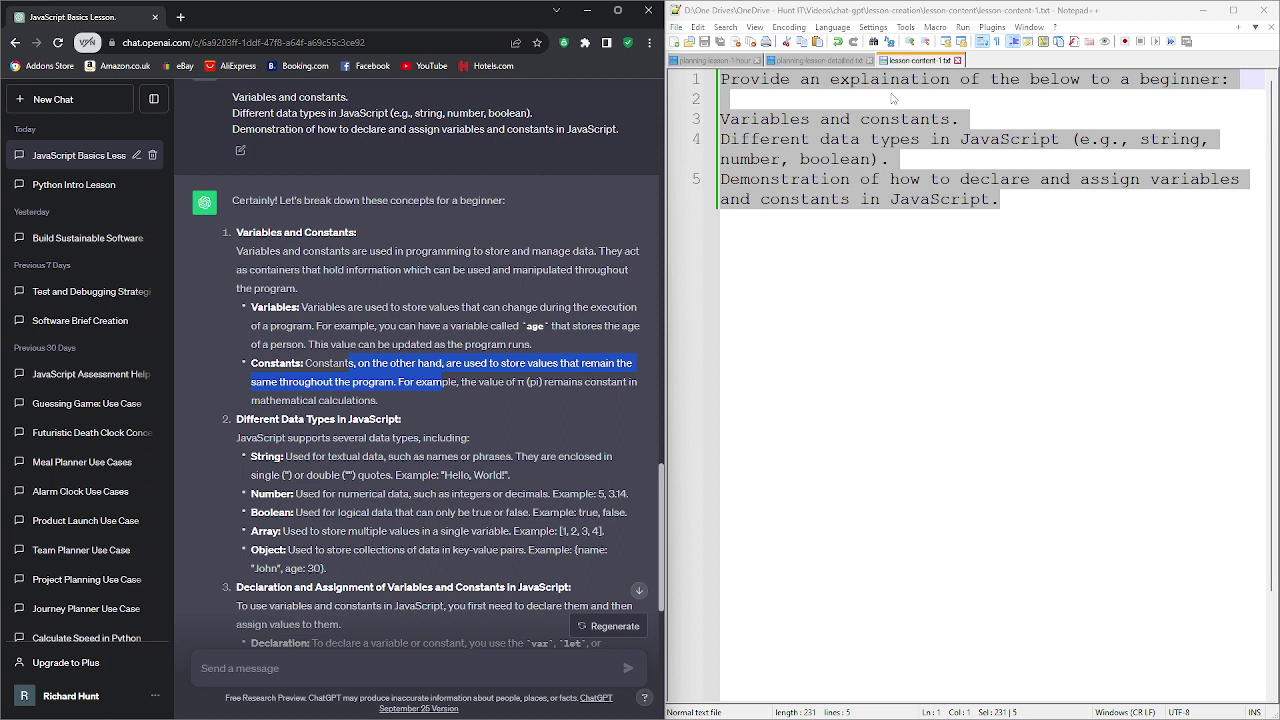
click(978, 119)
drag(978, 119, 706, 121)
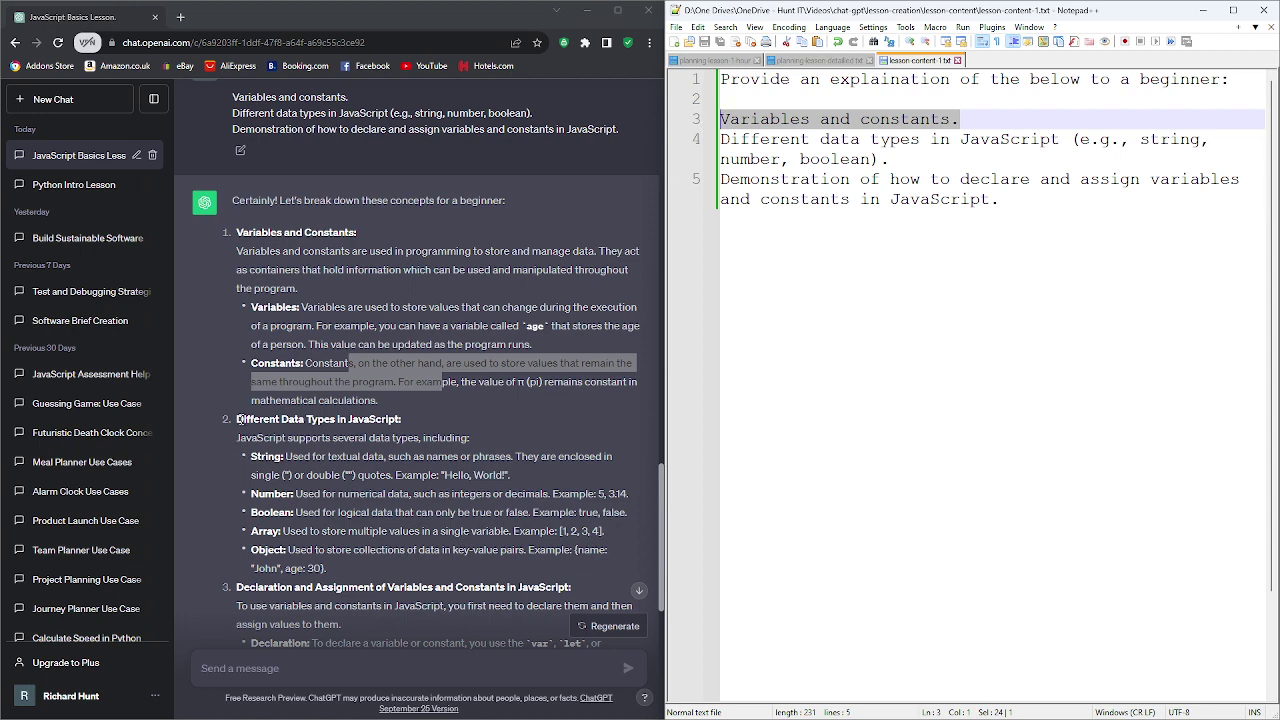
Examine the response's sections on JavaScript data types and on declaring and assigning variables and constants, including the code examples.
drag(226, 422, 372, 421)
scroll(372, 421, down, 2)
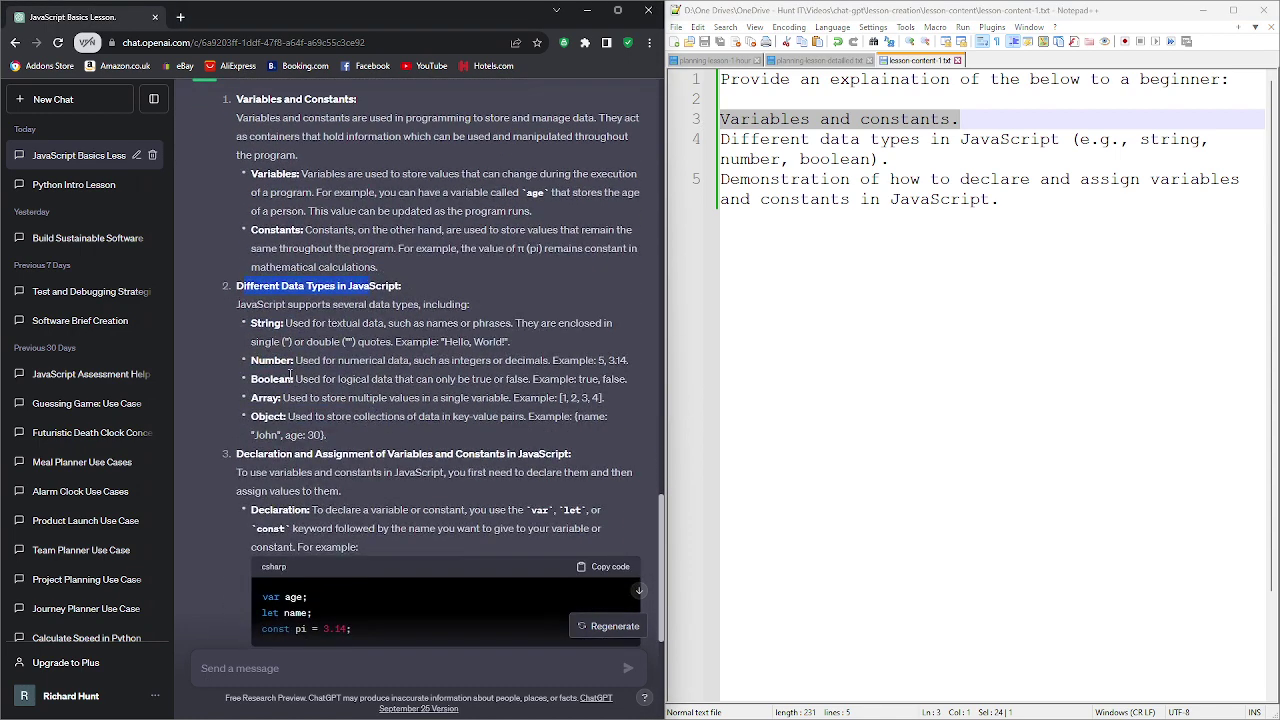
click(257, 305)
drag(257, 305, 426, 318)
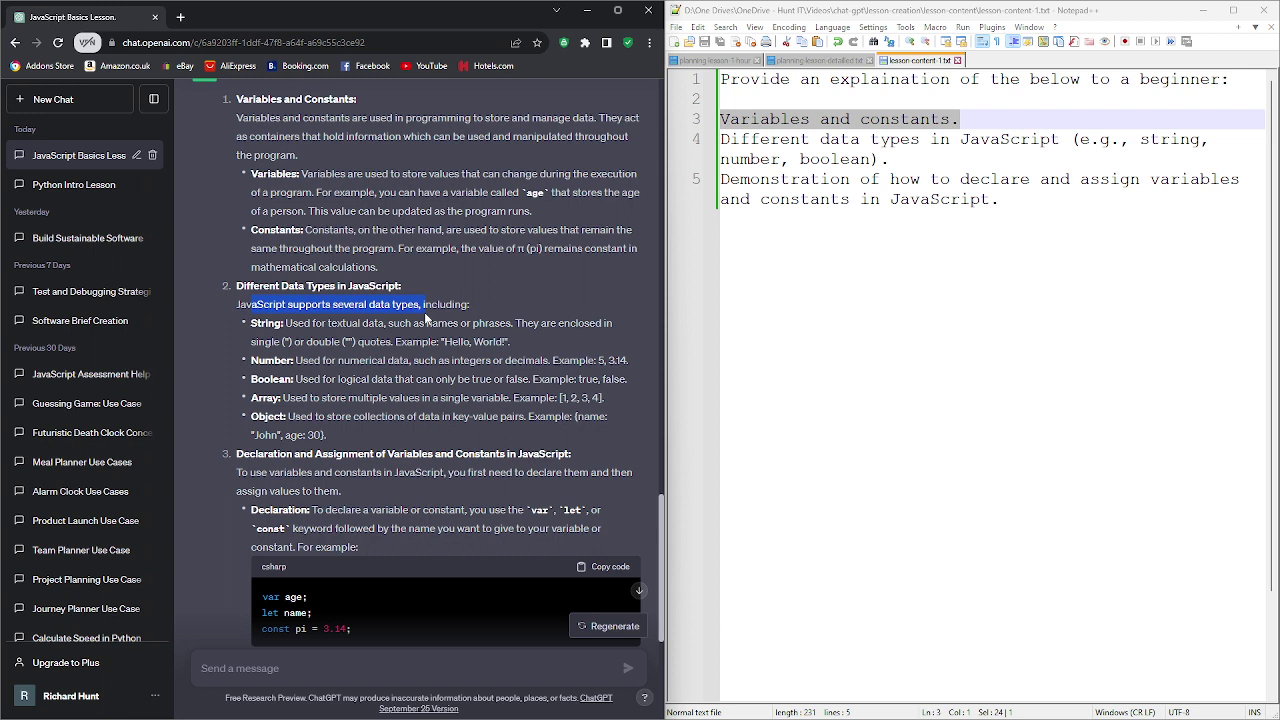
click(313, 363)
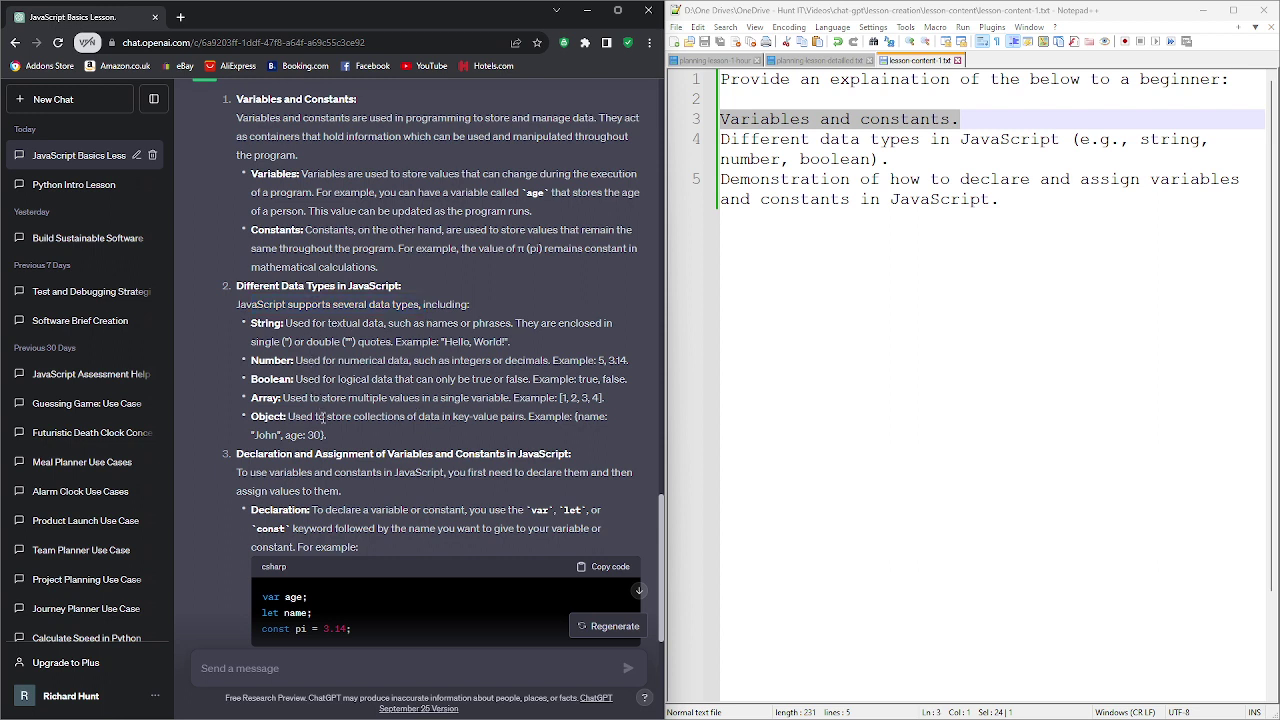
scroll(356, 373, down, 3)
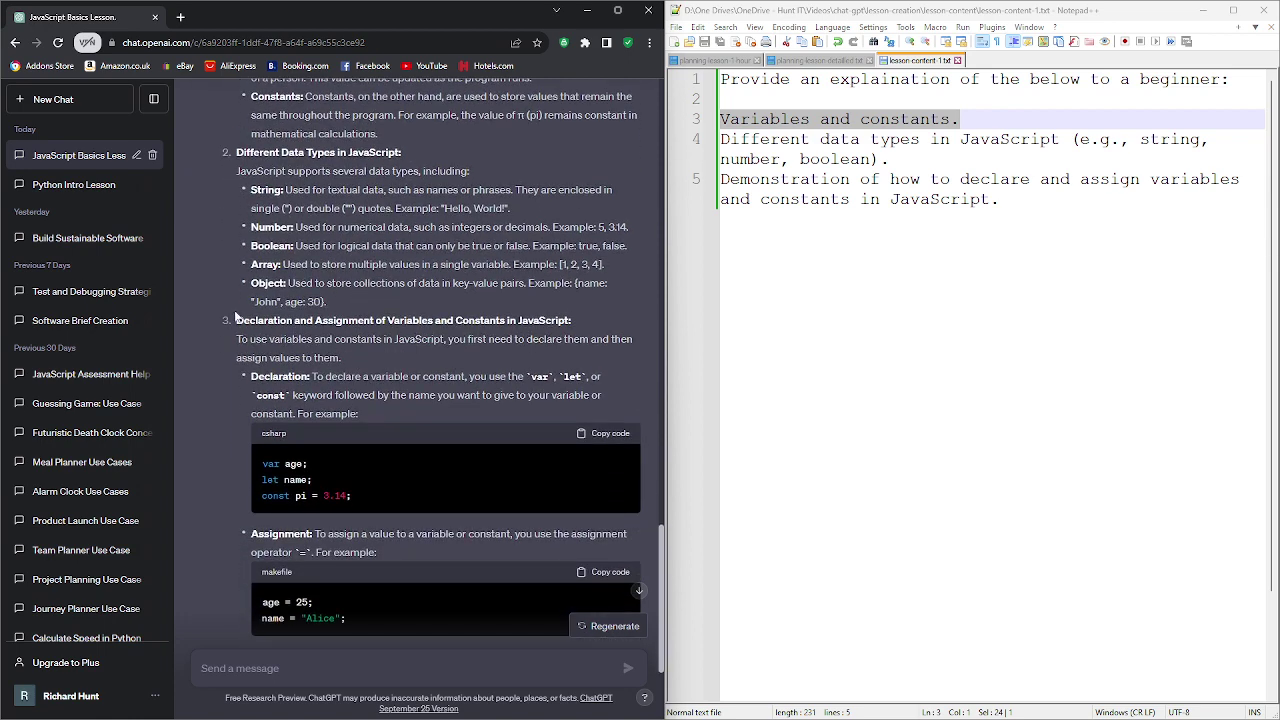
drag(252, 321, 570, 321)
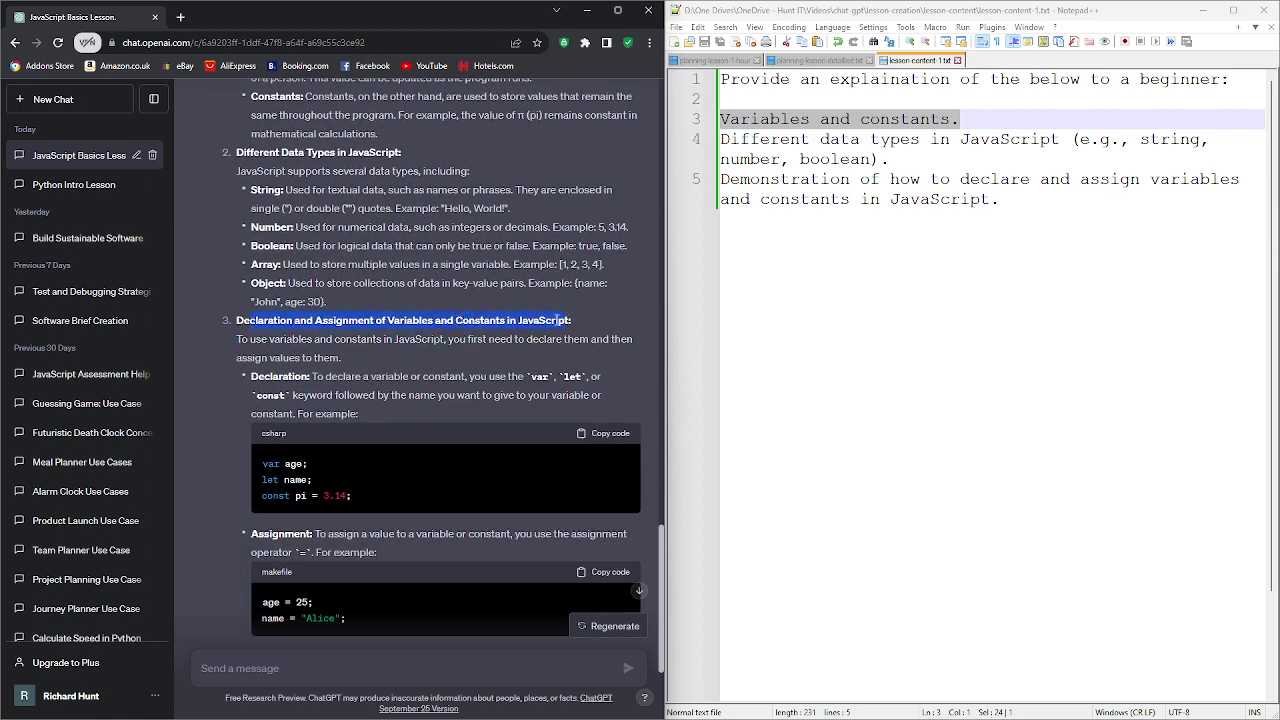
scroll(319, 349, down, 1)
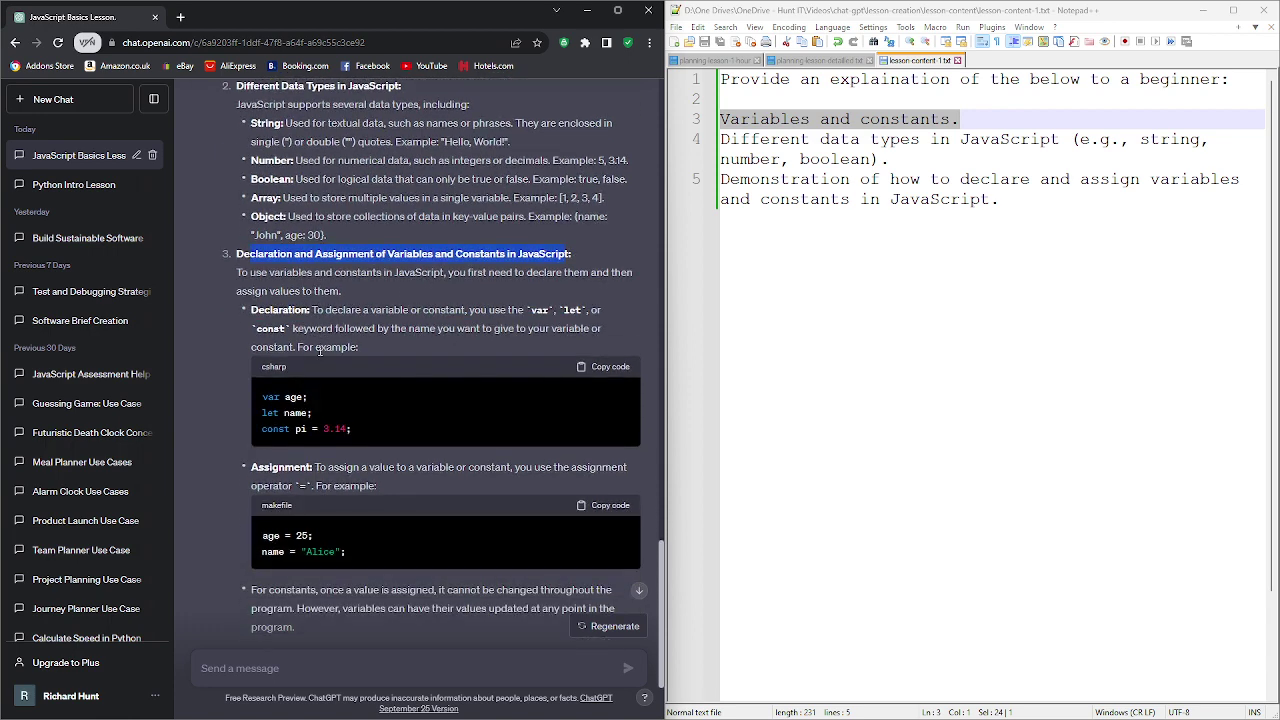
Create a new blank text file in Notepad++ and save it as lesson-content-1-output in the lesson-content folder.
scroll(396, 500, down, 2)
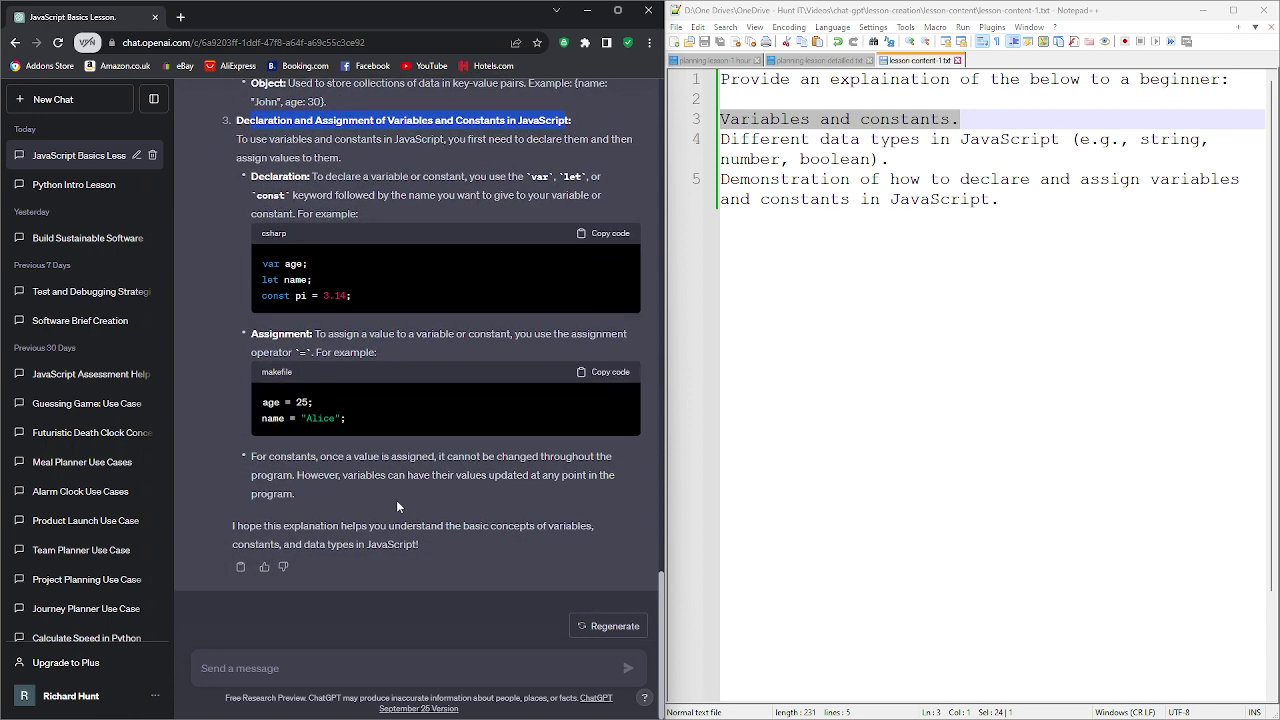
scroll(396, 507, up, 1)
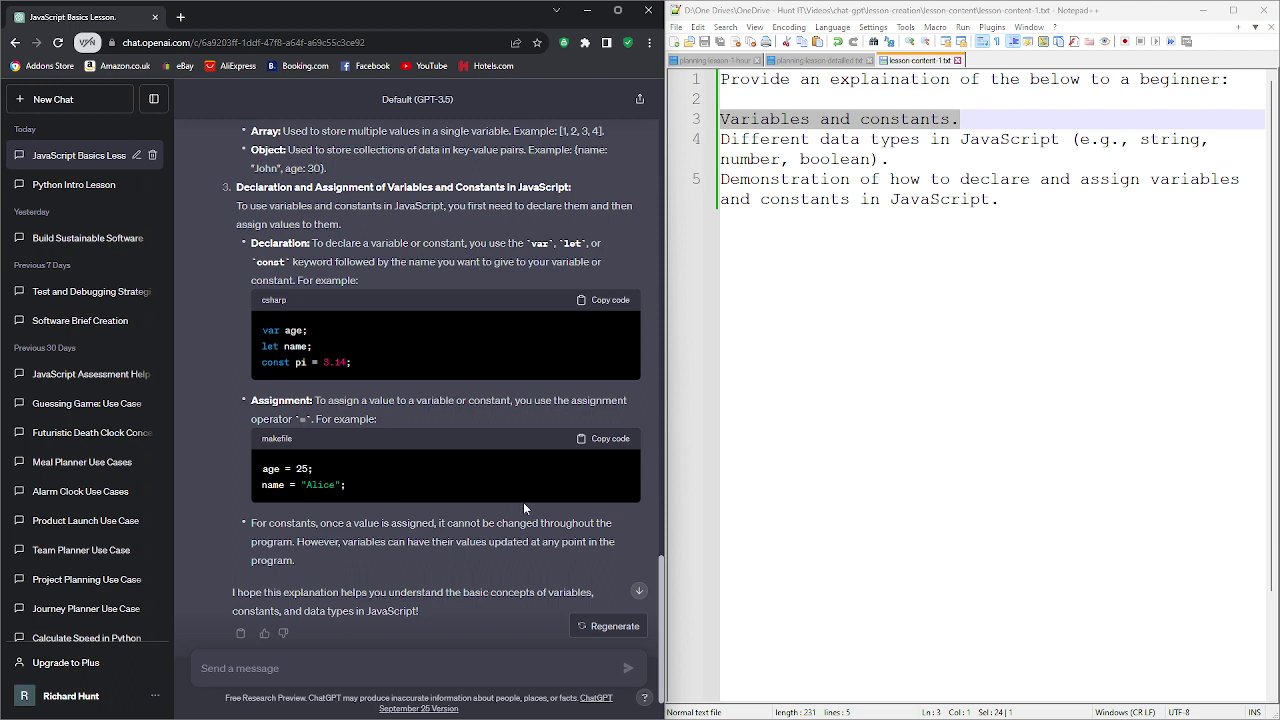
click(1033, 140)
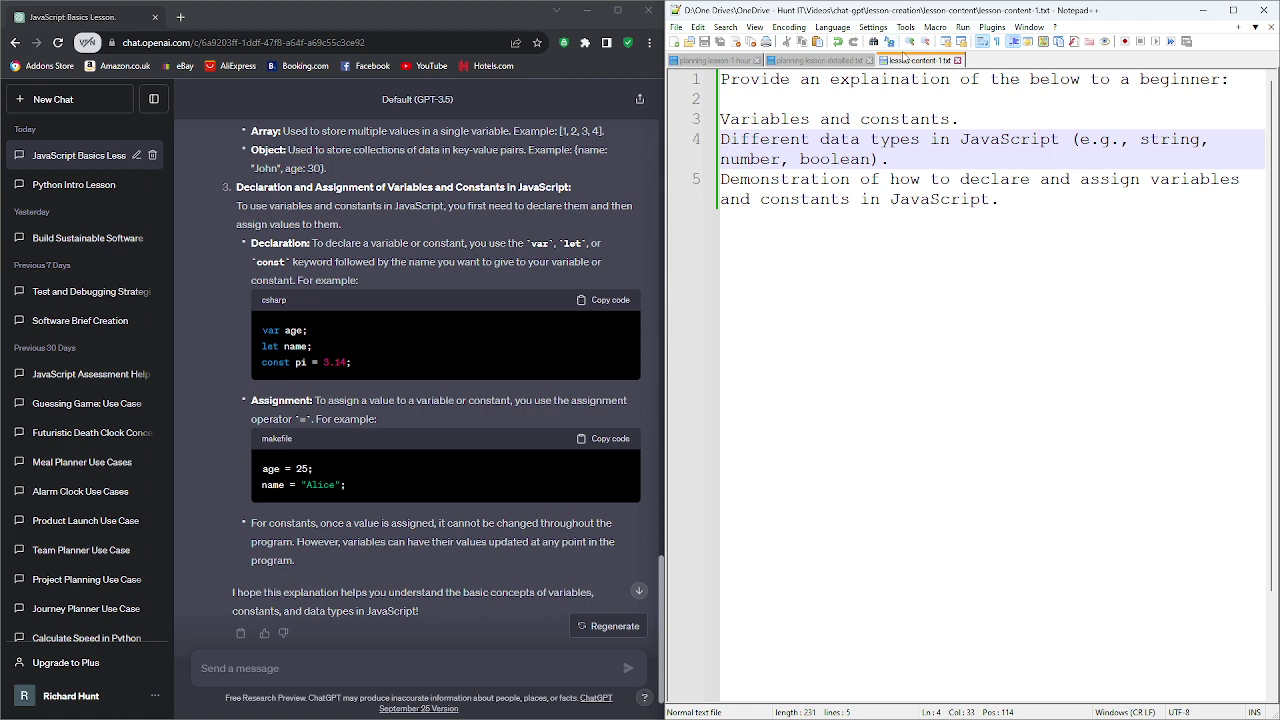
click(675, 42)
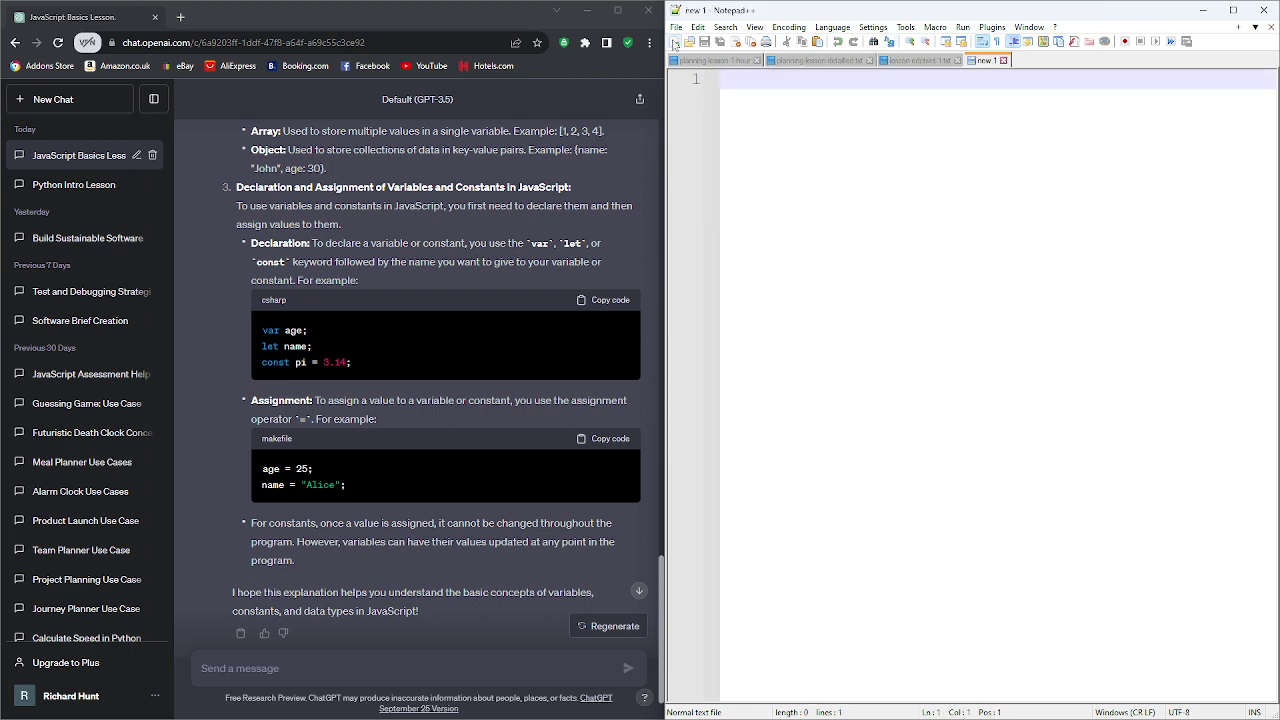
key(ctrl+s)
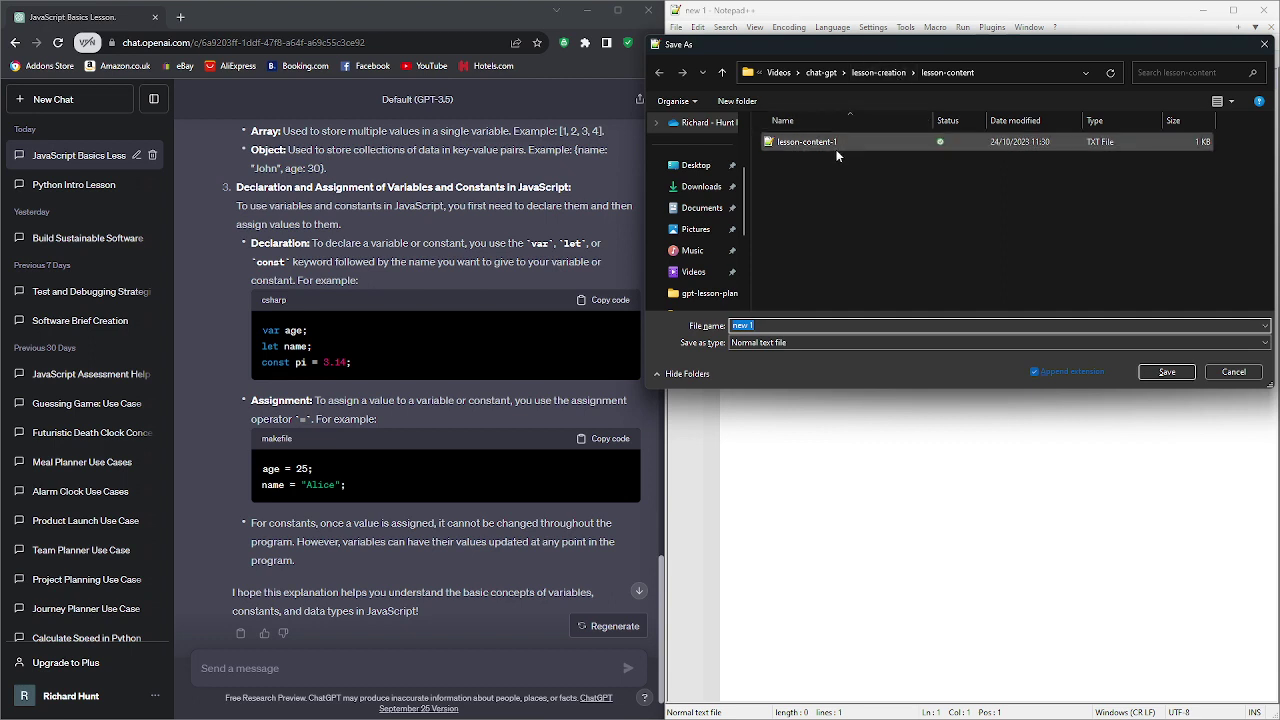
click(806, 141)
click(852, 324)
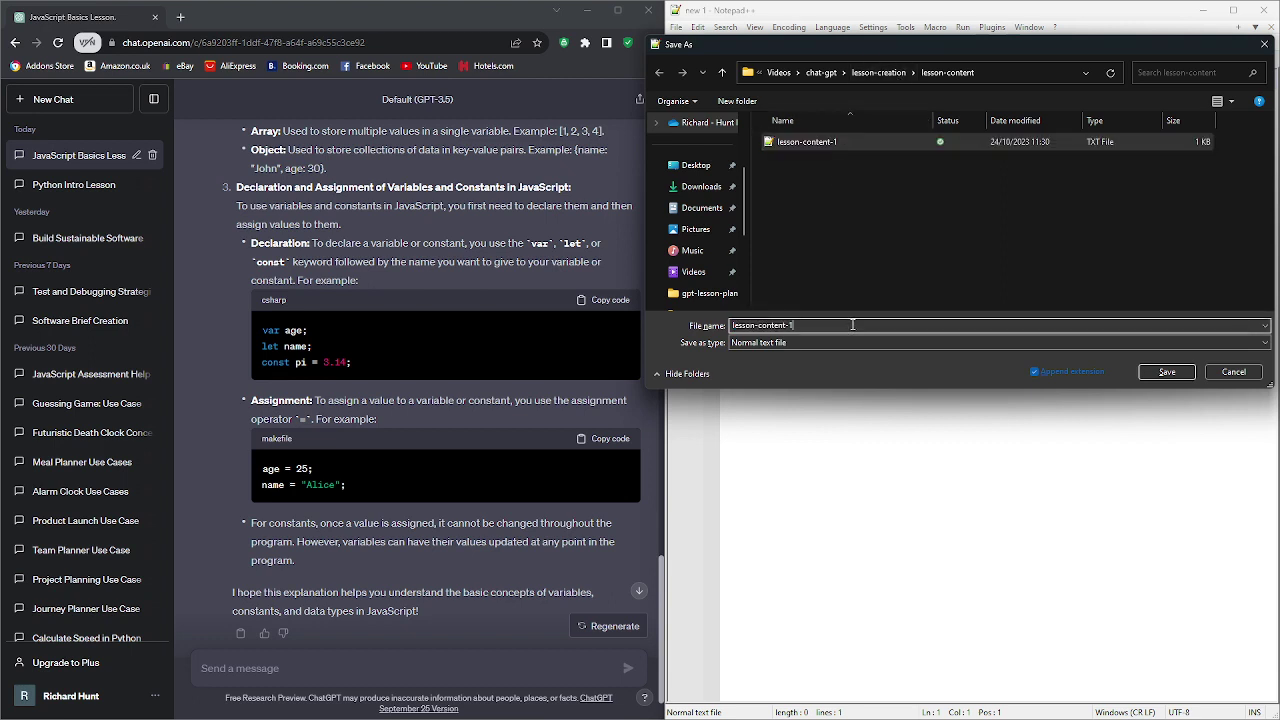
text(-output)
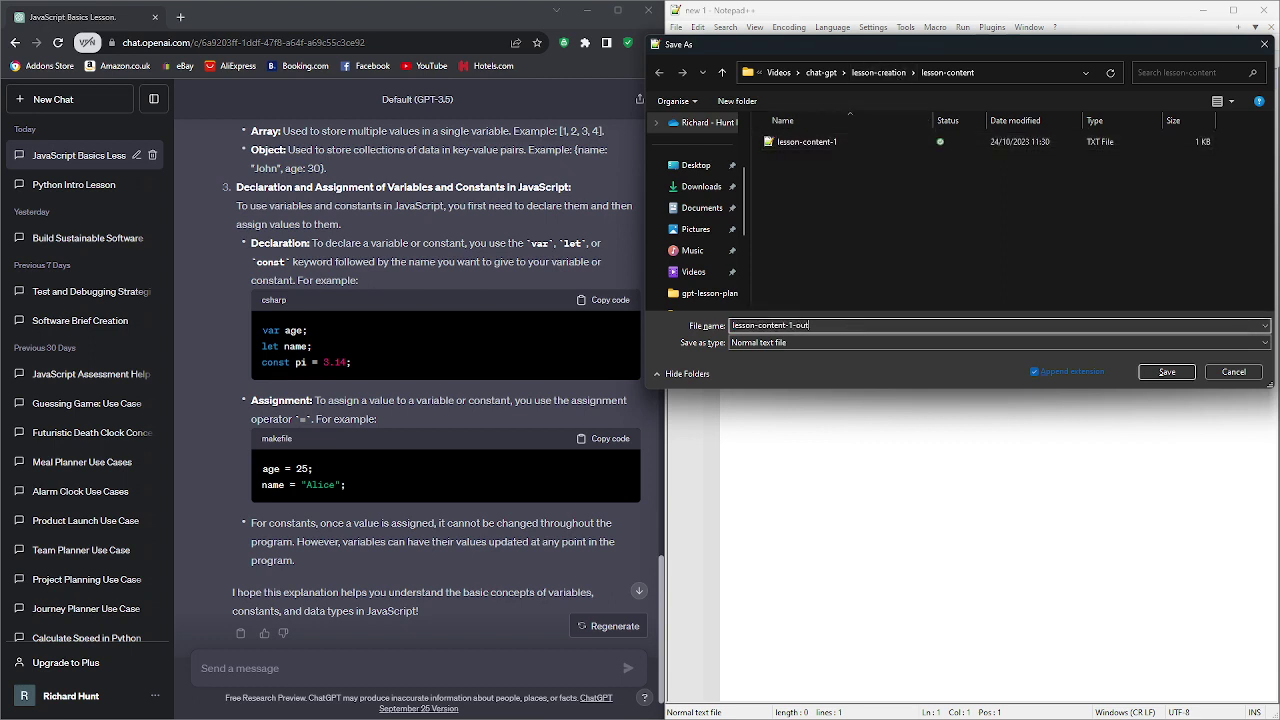
key(Return)
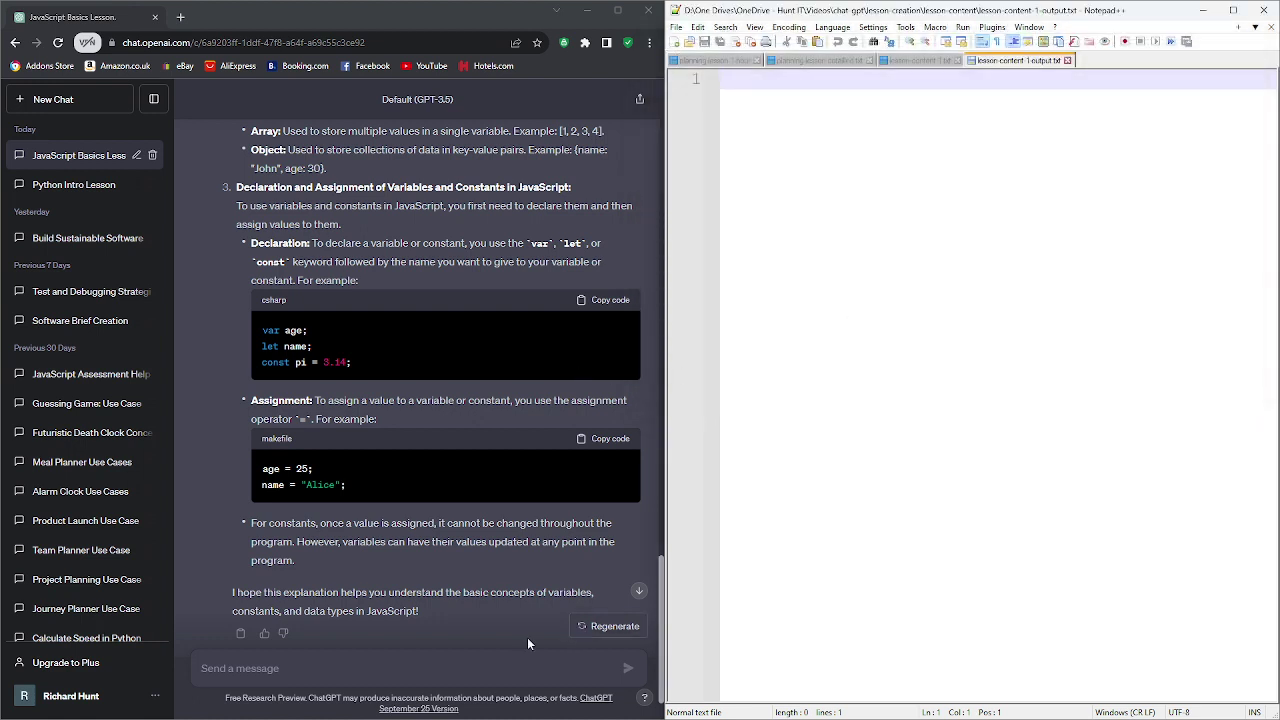
Copy ChatGPT's entire beginner explanation of variables, constants and data types and paste it into lesson-content-1-output.txt.
click(246, 636)
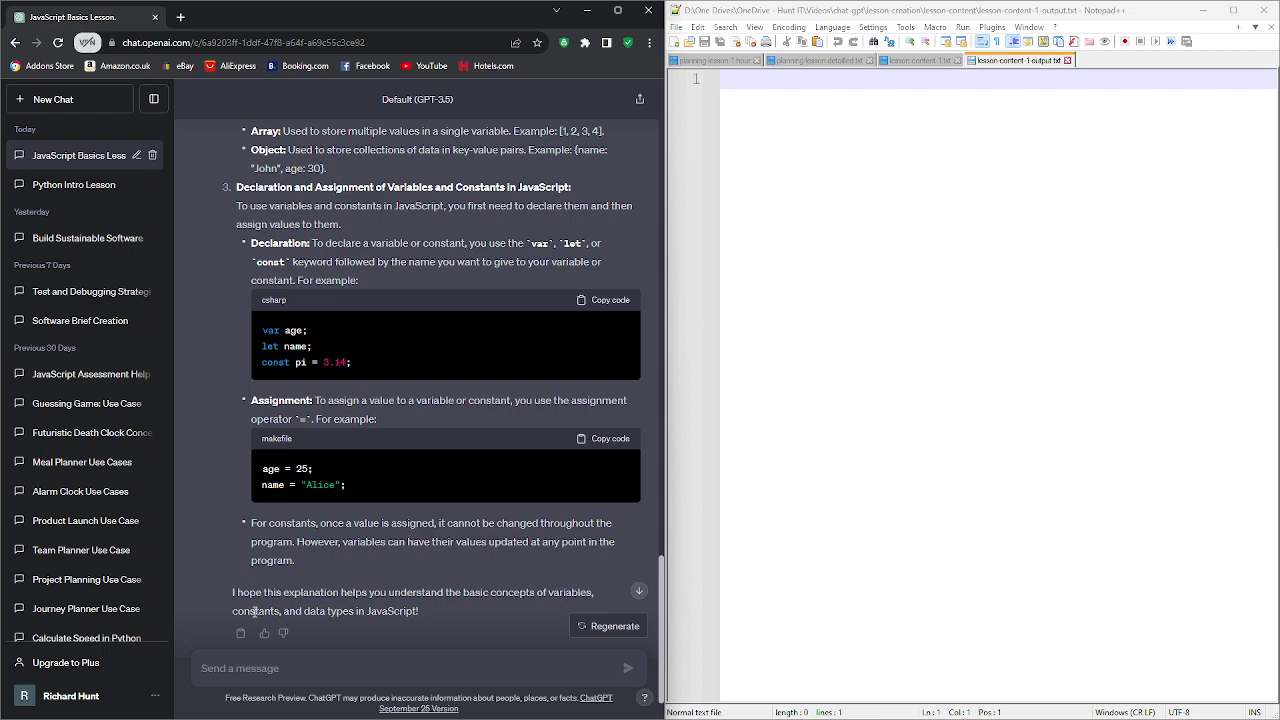
scroll(238, 639, up, 3)
scroll(406, 403, down, 4)
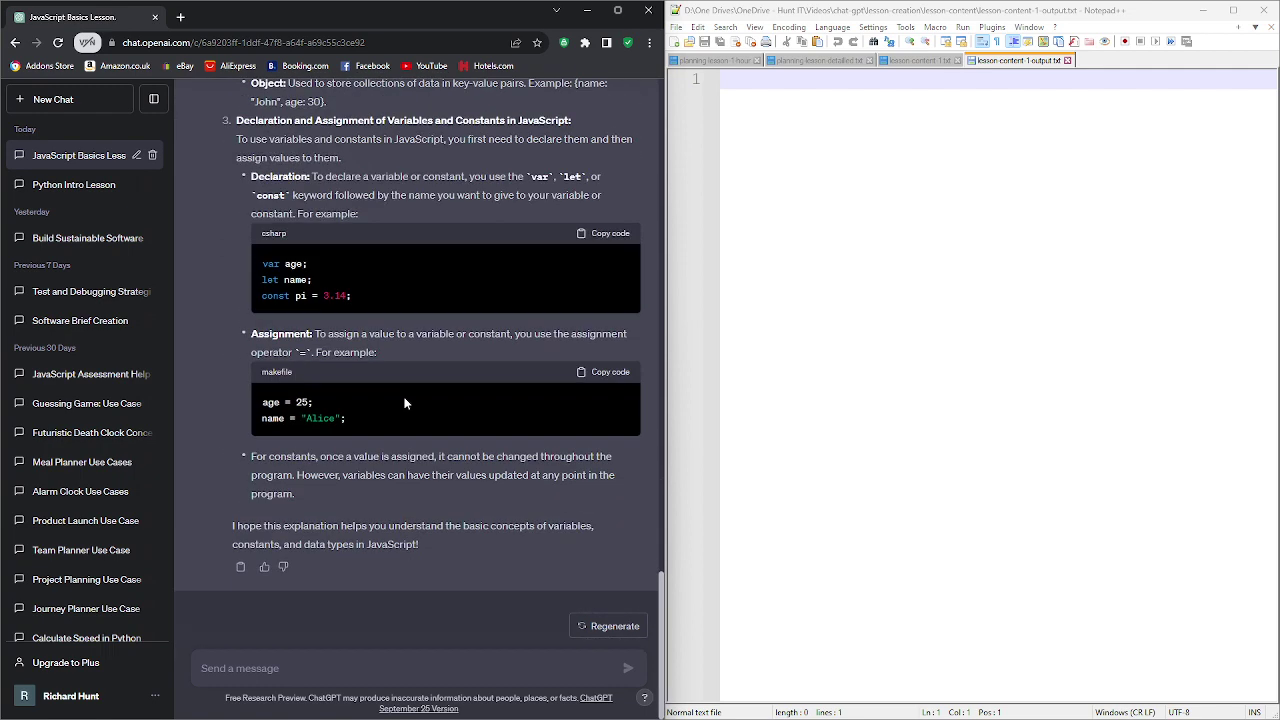
click(240, 567)
click(1166, 151)
key(ctrl+v)
scroll(1166, 151, up, 3)
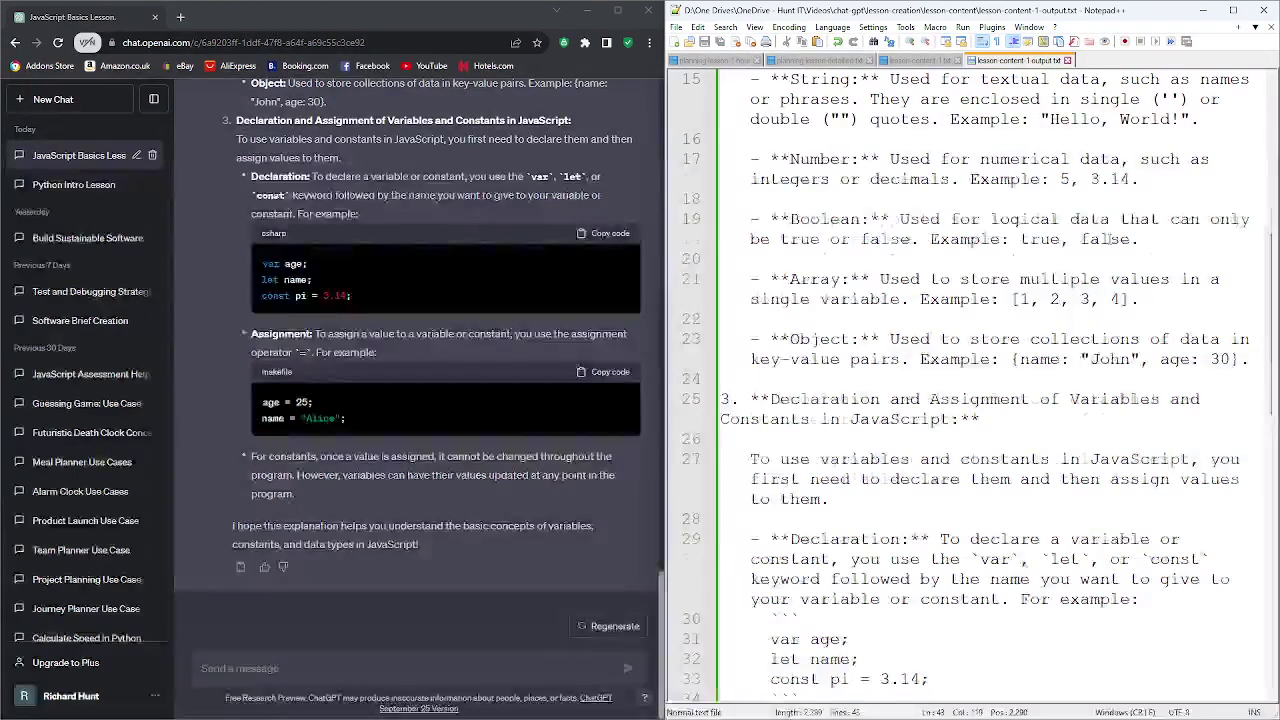
scroll(1108, 240, up, 9)
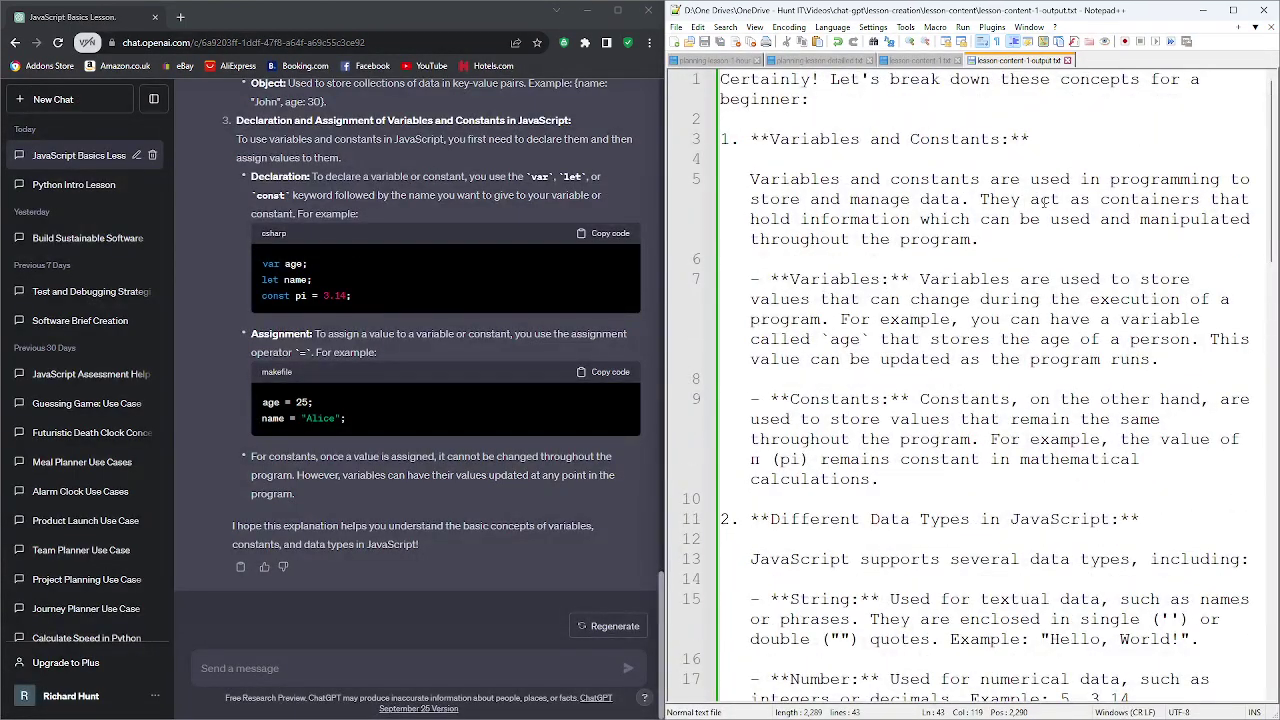